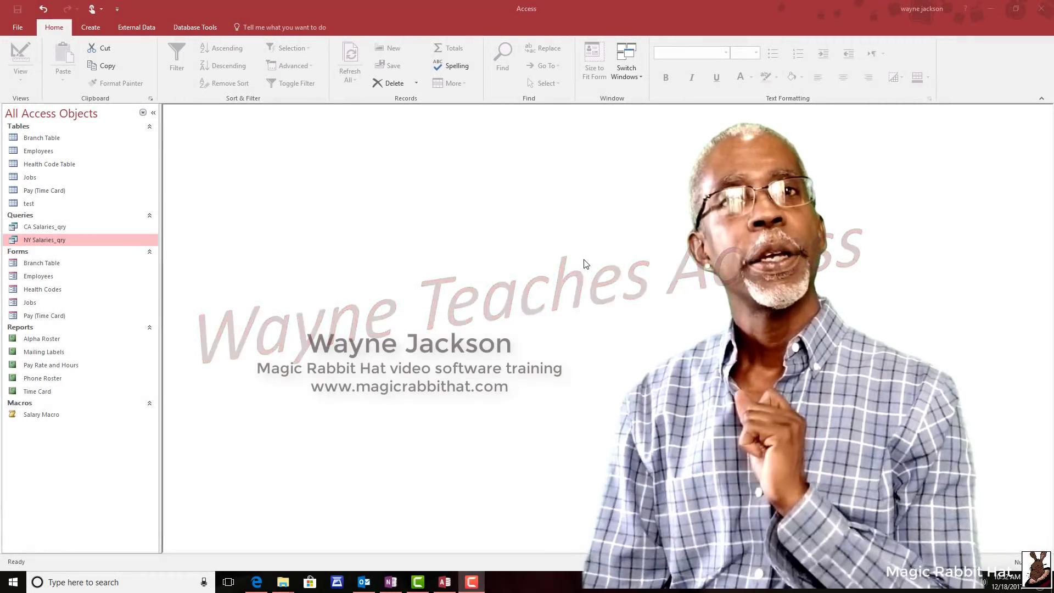
Step: Start a new query design with the Employees table and enlarge its field list
left_click(91, 27)
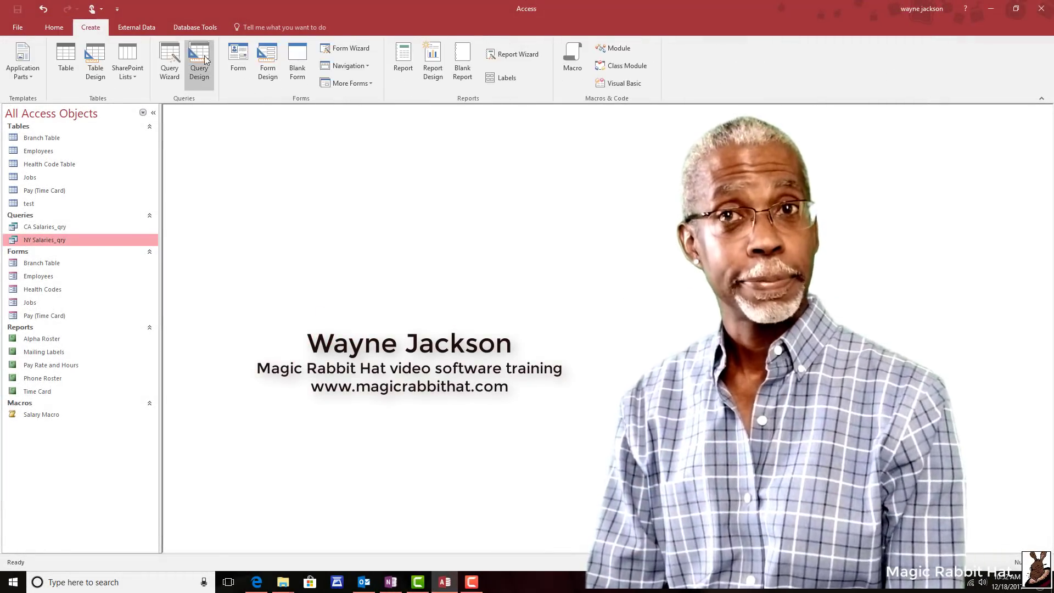
left_click(205, 60)
double_click(546, 203)
left_click(581, 466)
left_click_drag(281, 278, 282, 298)
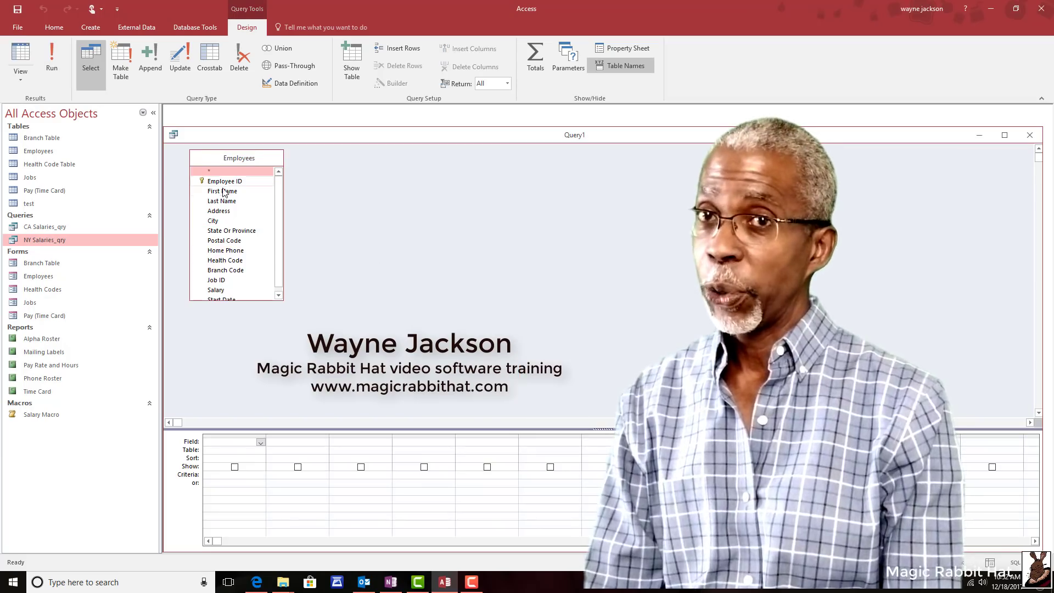
Step: Add Employee ID through State Or Province, plus Salary, to the design grid
left_click(224, 181)
left_click(231, 231, "shift")
left_click_drag(231, 231, 234, 442)
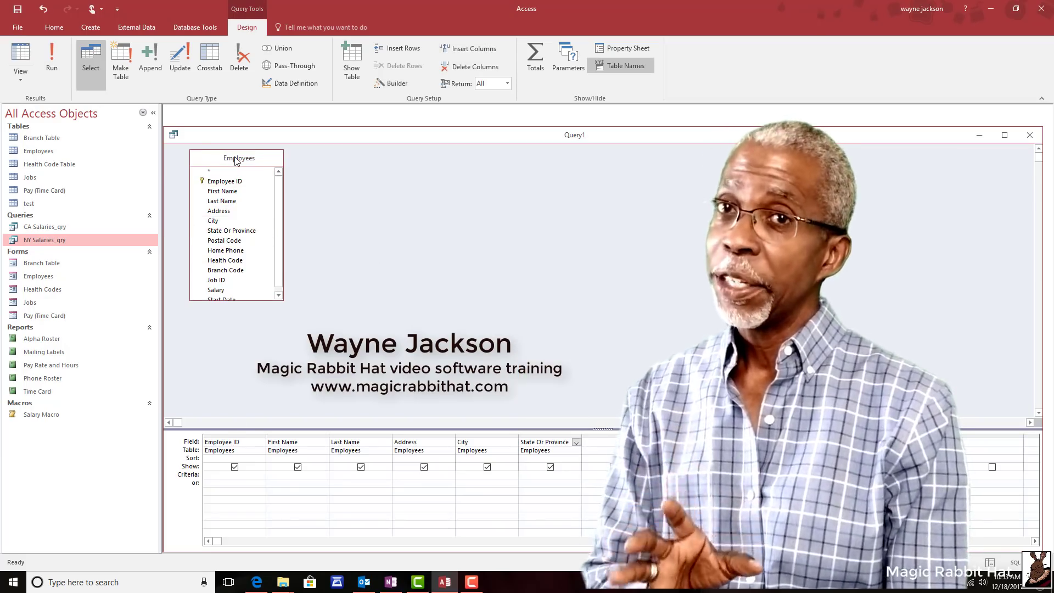
double_click(235, 160)
double_click(215, 290)
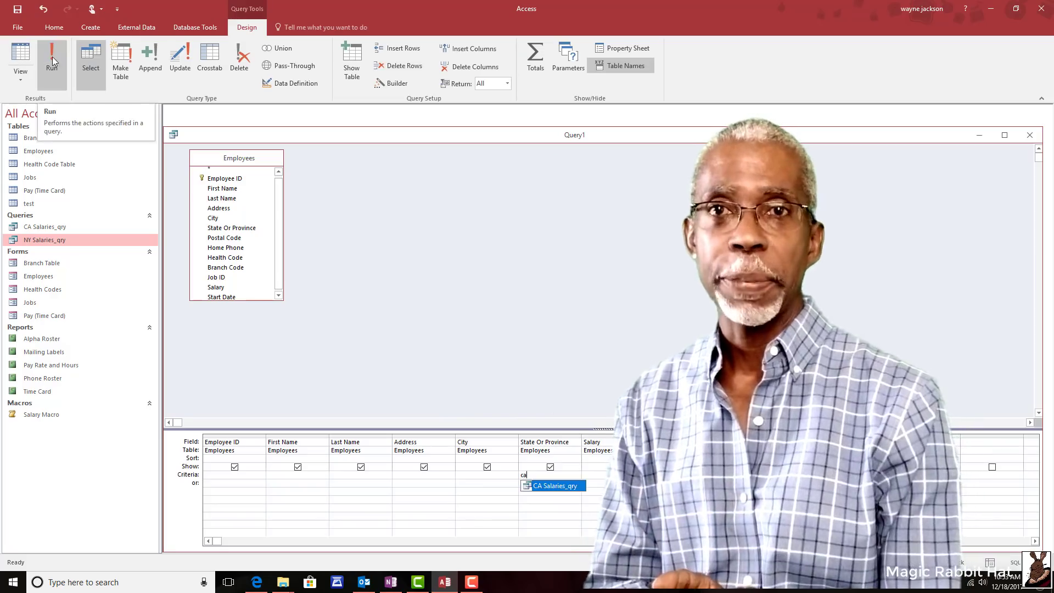
Step: Run the query filtered to CA, change the criterion to NY, and minimize the results
left_click(52, 55)
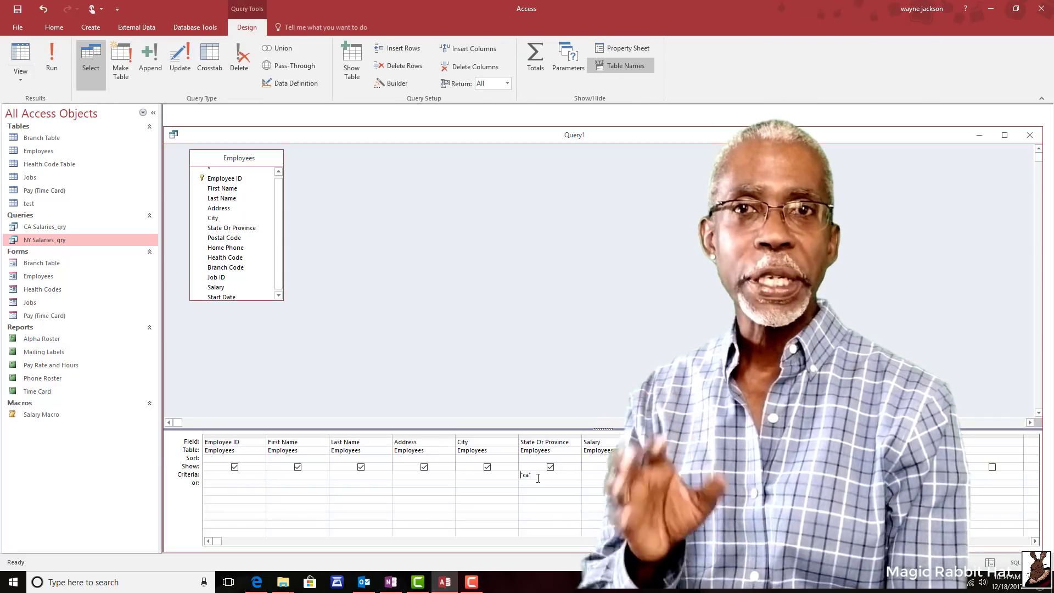
double_click(522, 473)
type("NY")
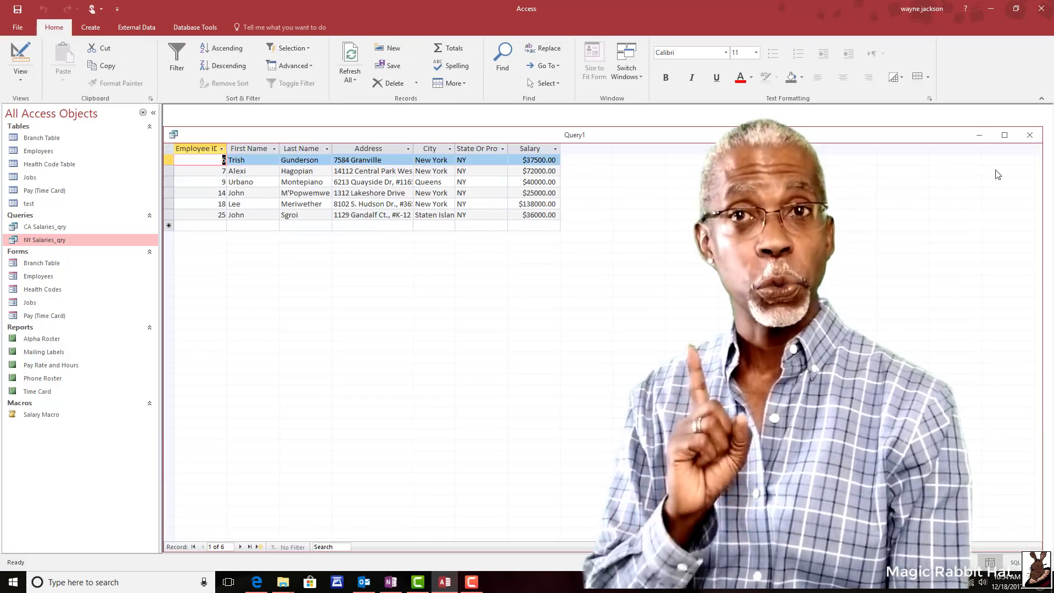
left_click(980, 134)
Step: Open CA Salaries_qry, rename City to Cit, and cancel the resulting parameter prompt
left_click(67, 226)
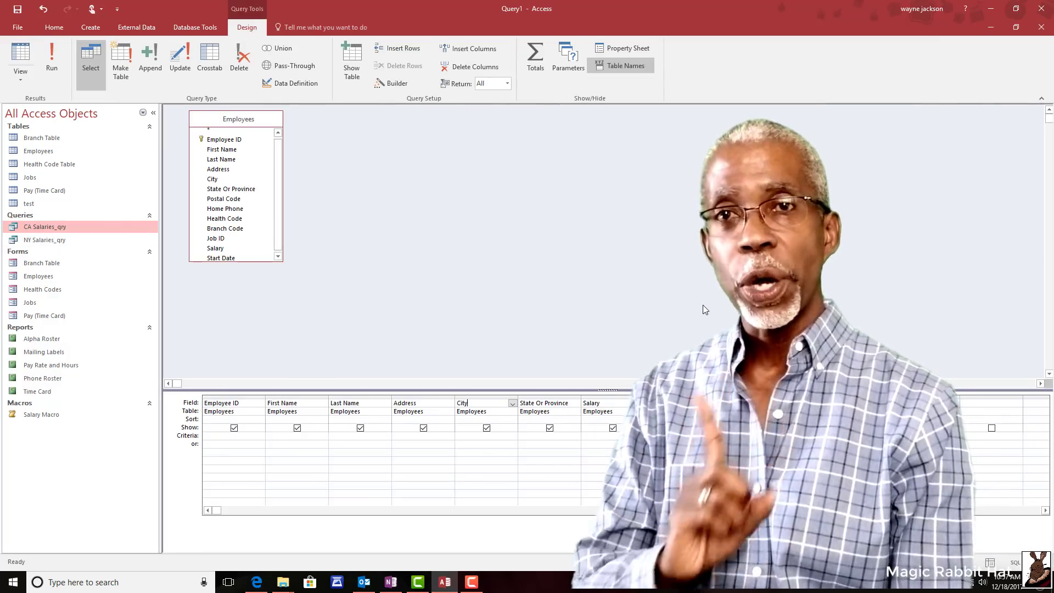
key("BackSpace")
left_click(51, 55)
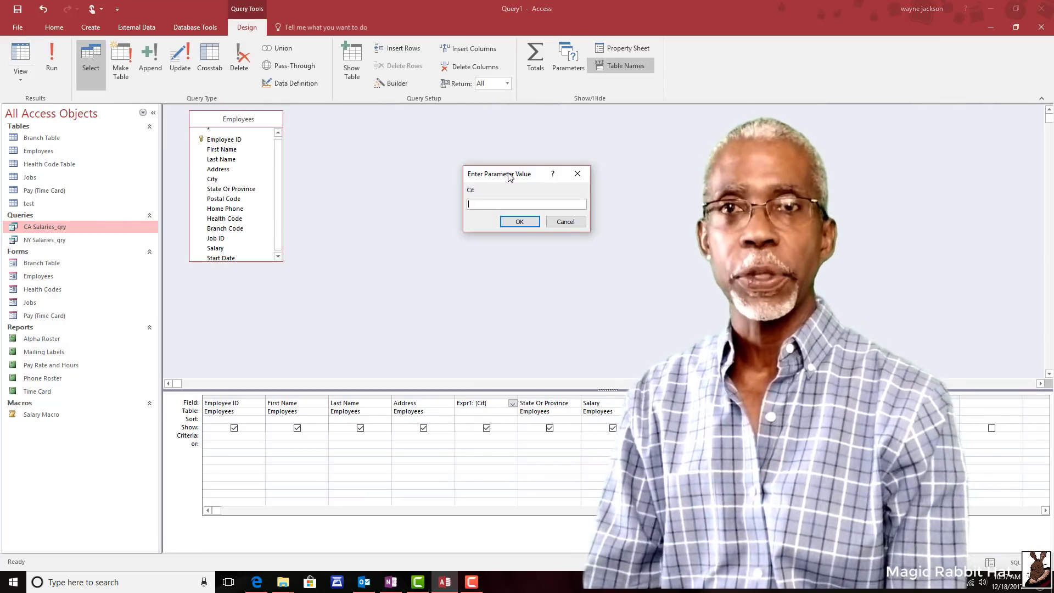
left_click(566, 222)
Step: View the query as SQL, then return to Design view
left_click(20, 79)
left_click(50, 129)
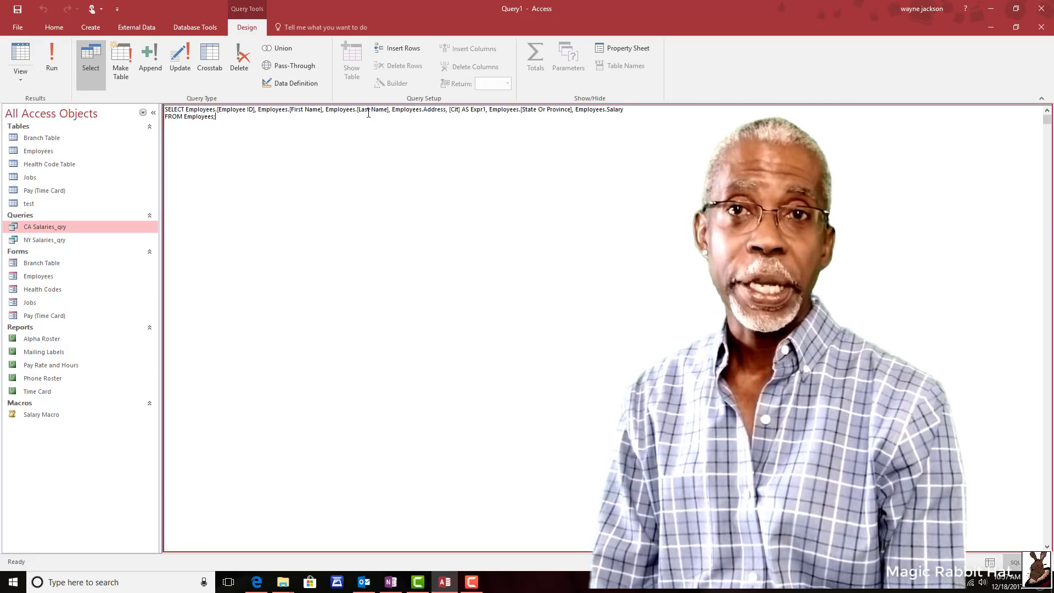
left_click(20, 79)
left_click(49, 150)
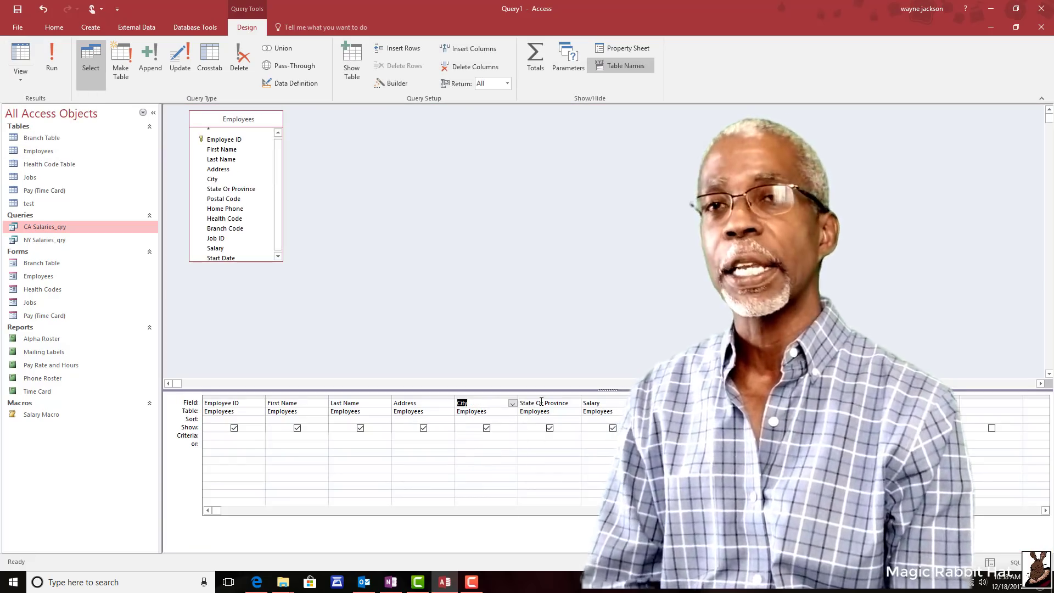
Step: Set the State Or Province criteria to like[What state please]&"*" in the Zoom box
right_click(540, 436)
left_click(557, 514)
type("like")
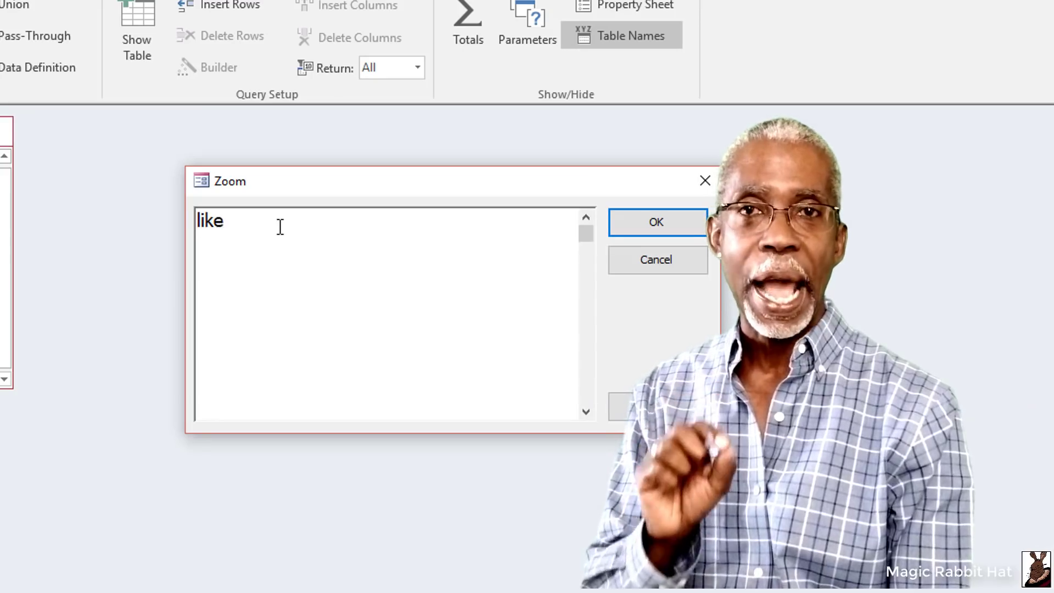
type("[What state please]")
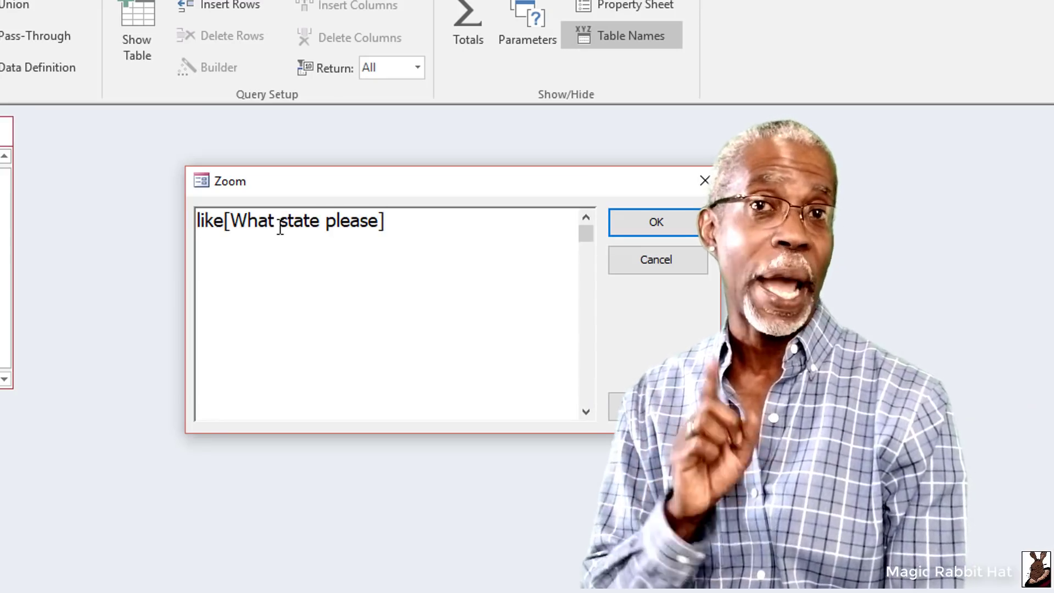
type("&\"*\"")
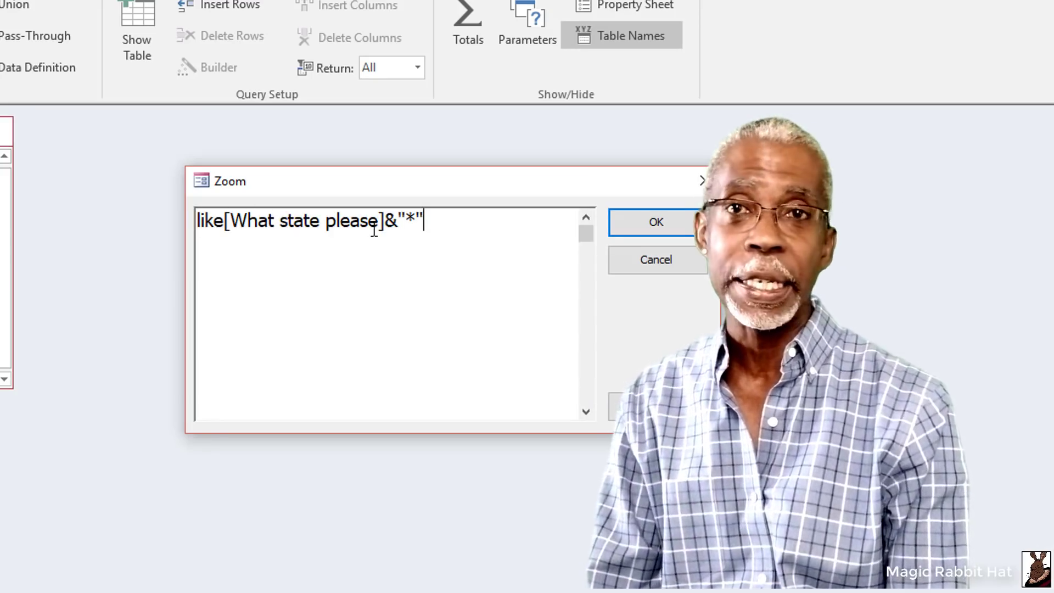
left_click(657, 221)
Step: Run the parameter query and answer the state prompt with ca
left_click(203, 438)
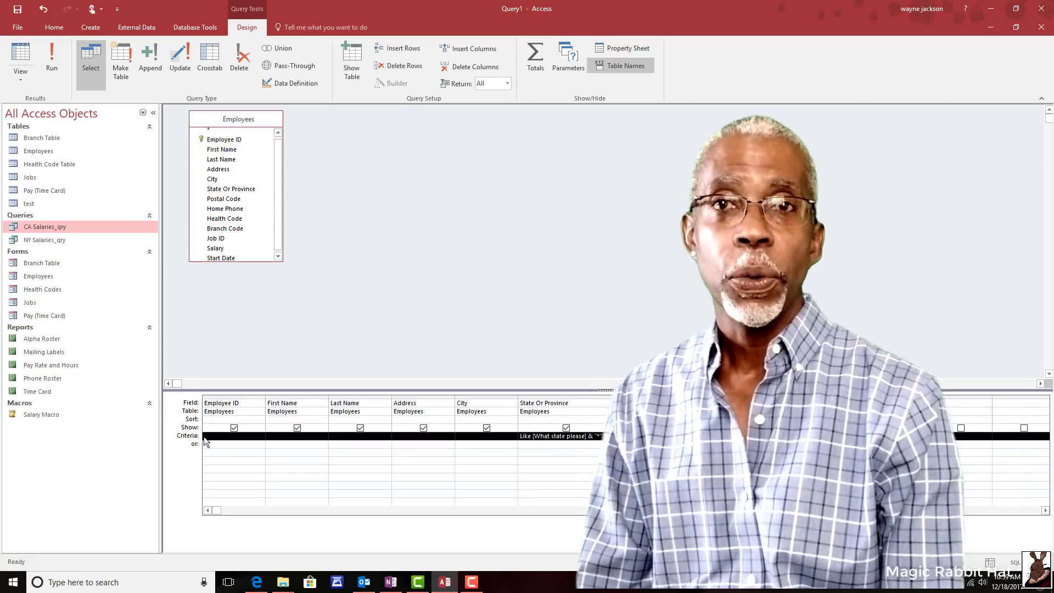
left_click(52, 55)
type("ca")
key("Return")
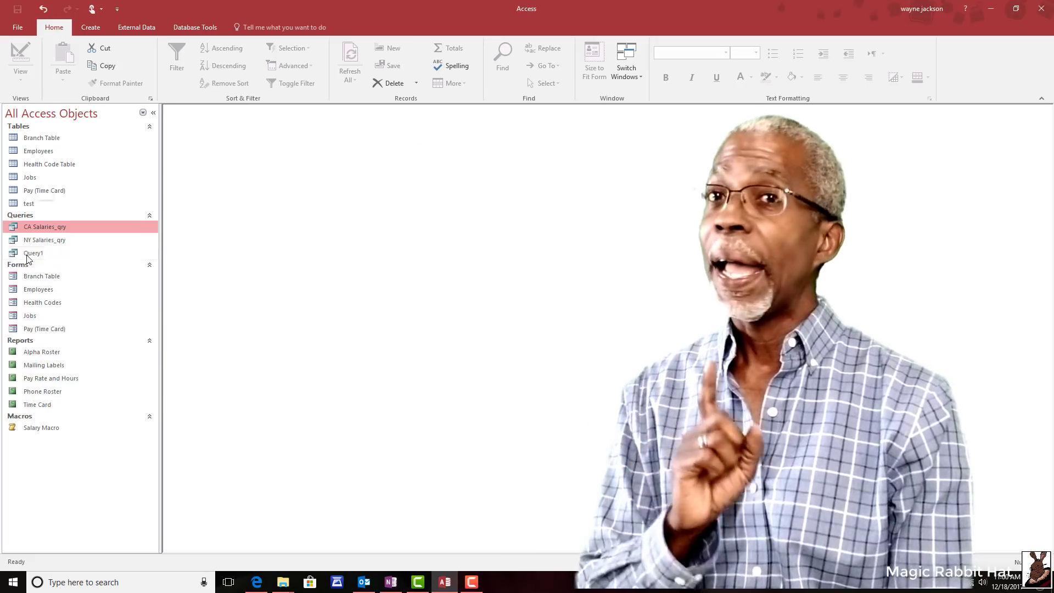
Step: Test saved Query1 with ny, then with a blank state to list all employees
double_click(33, 253)
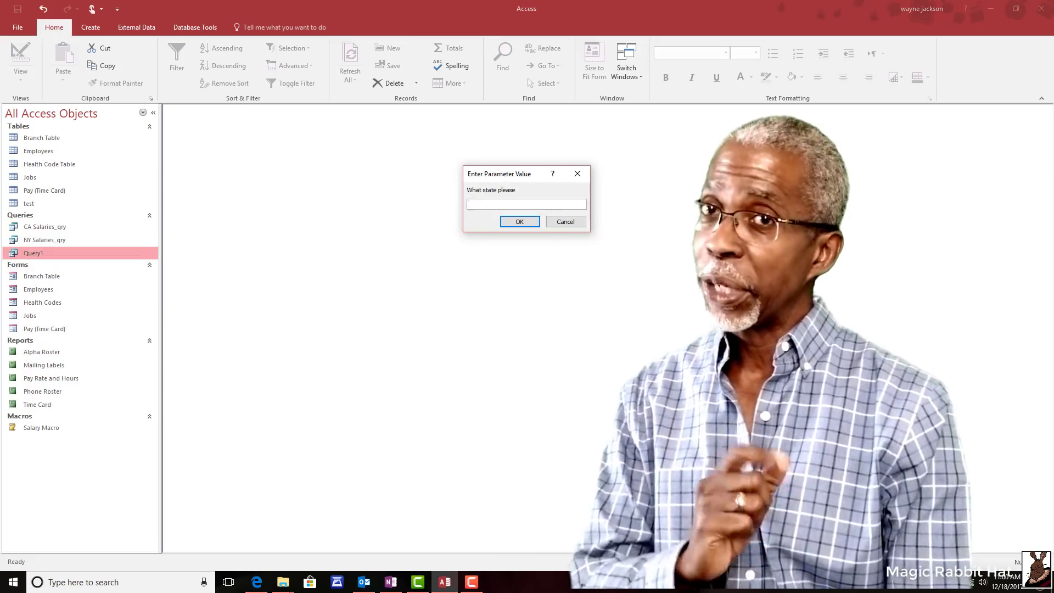
type("ny")
key("Return")
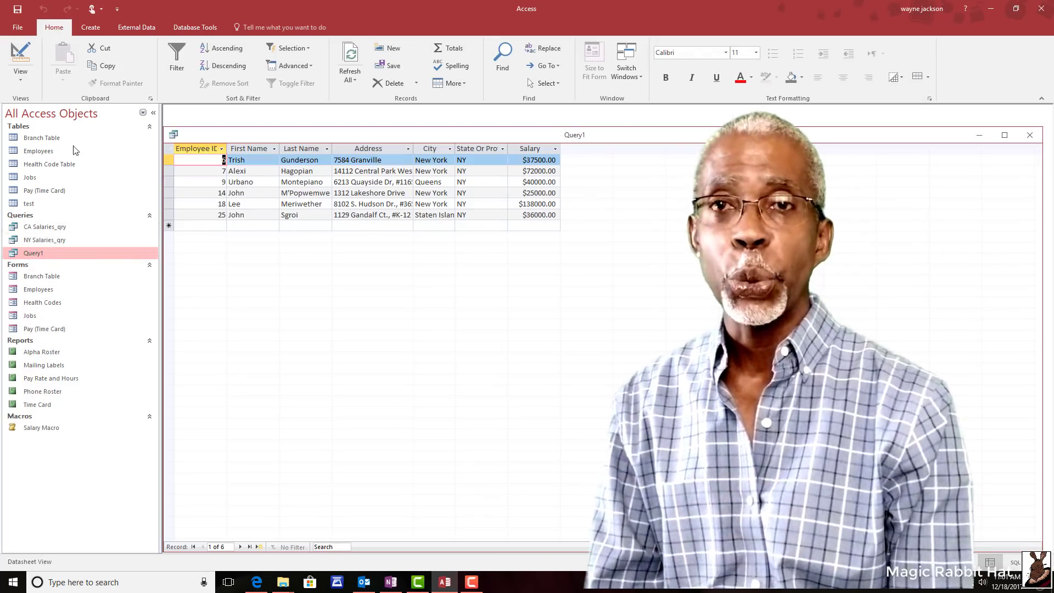
left_click(22, 56)
left_click(520, 219)
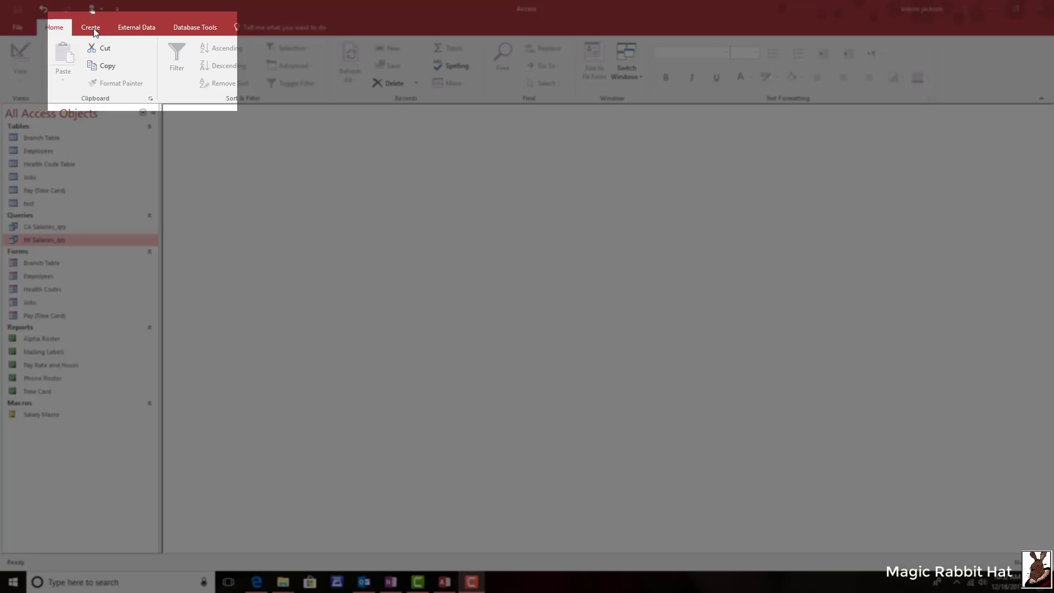
Step: Open a new Query Design and add the Employees table from the Show Table list
left_click(91, 26)
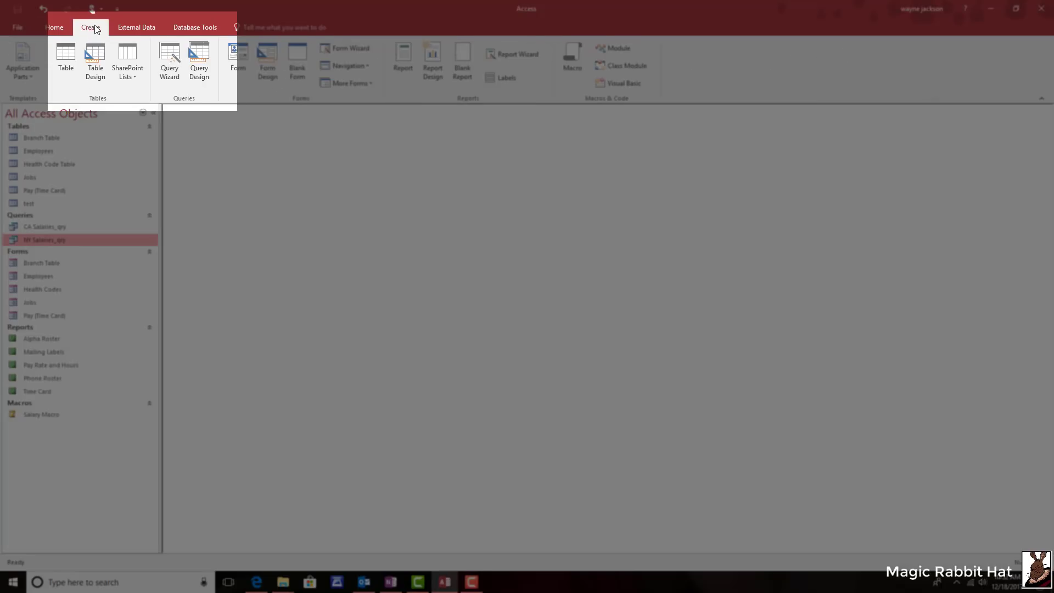
left_click(201, 78)
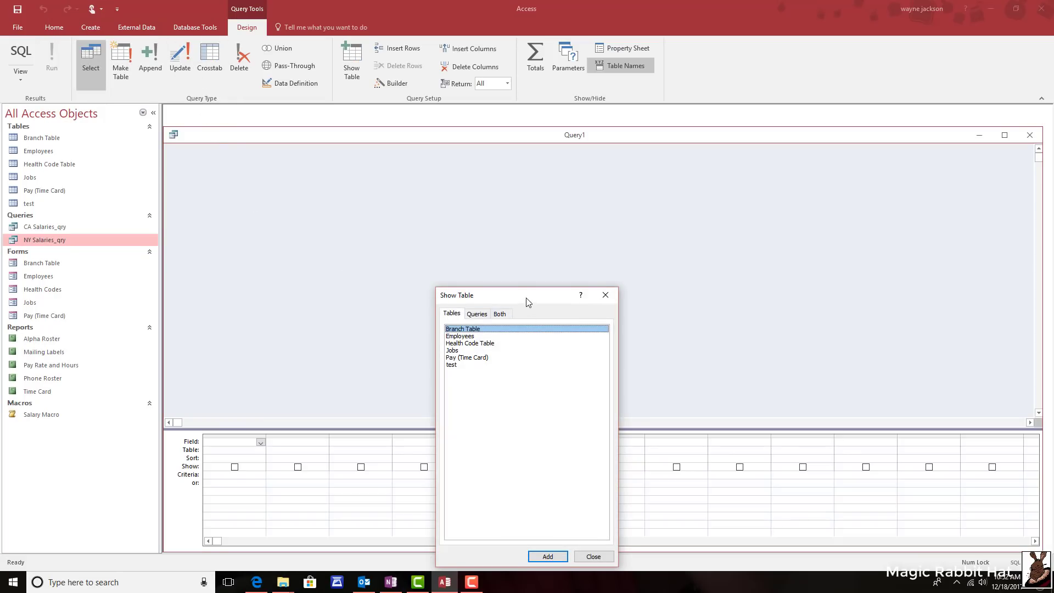
left_click_drag(527, 298, 611, 157)
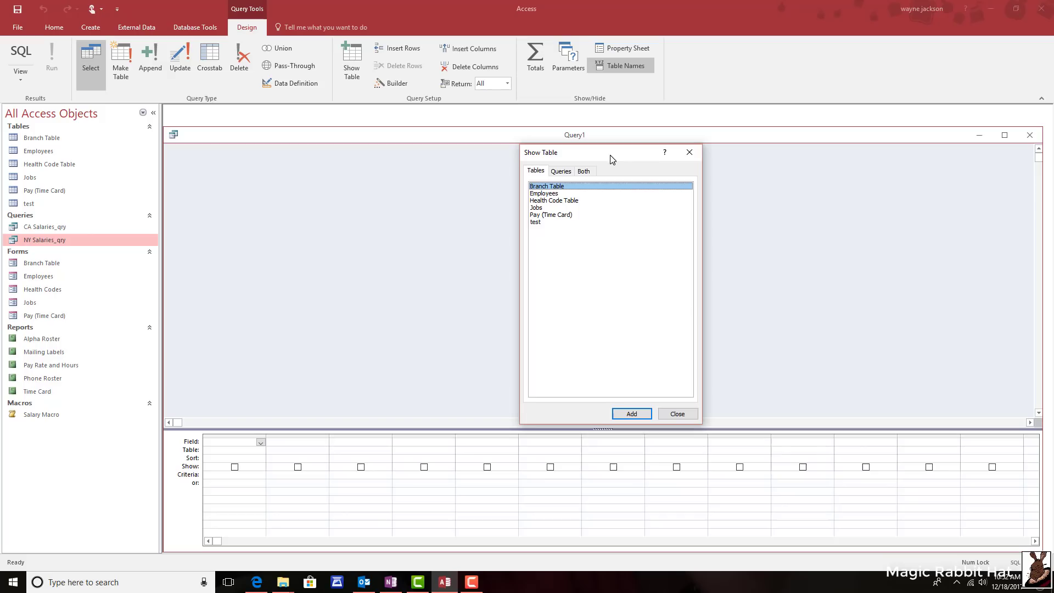
double_click(547, 195)
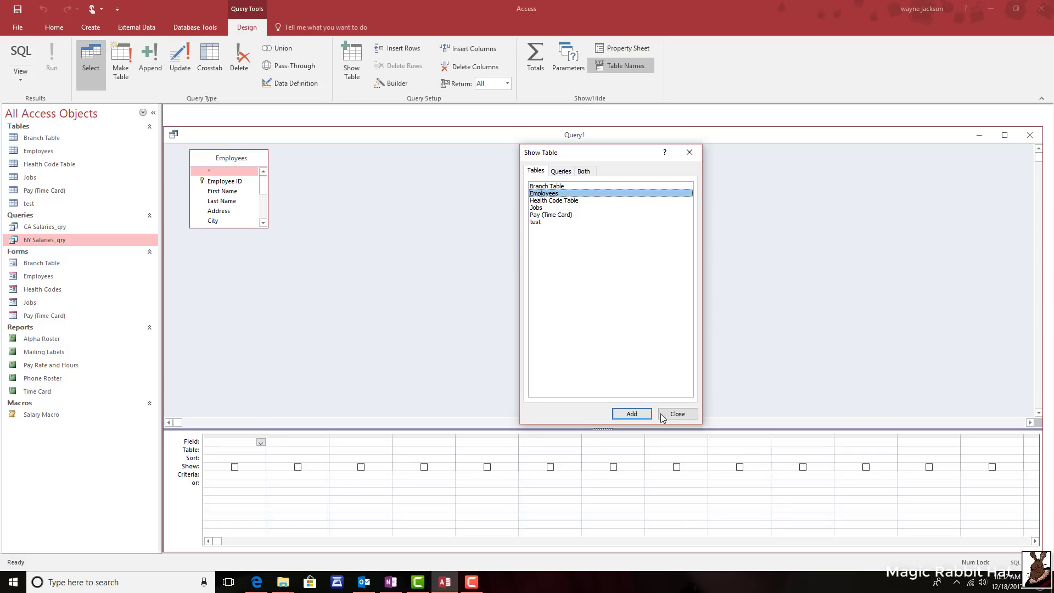
Step: Put Employee ID through State Or Province in the grid, then Salary in the next column
left_click(681, 416)
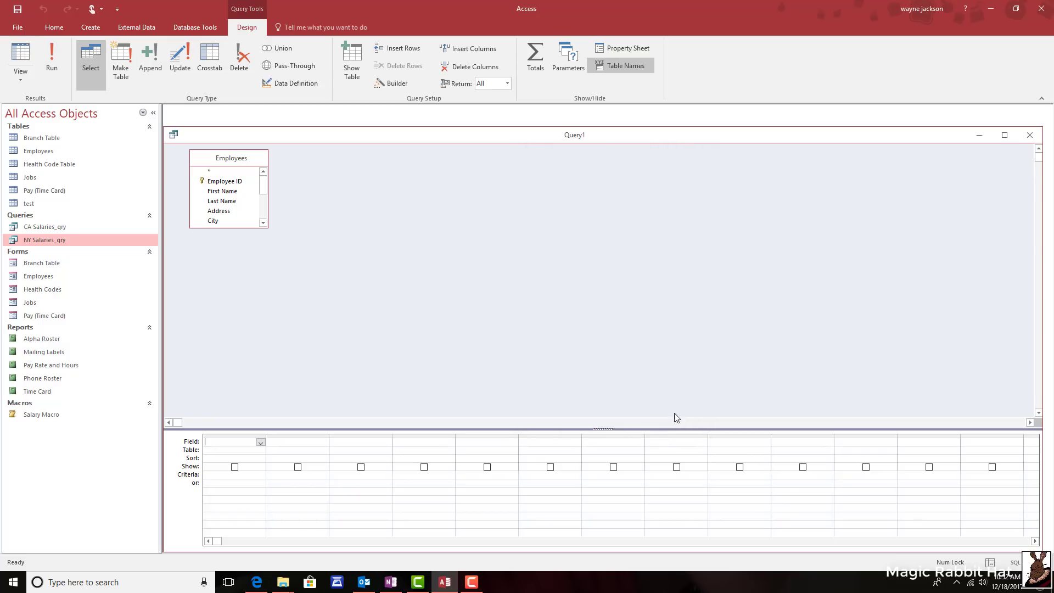
left_click_drag(267, 228, 278, 296)
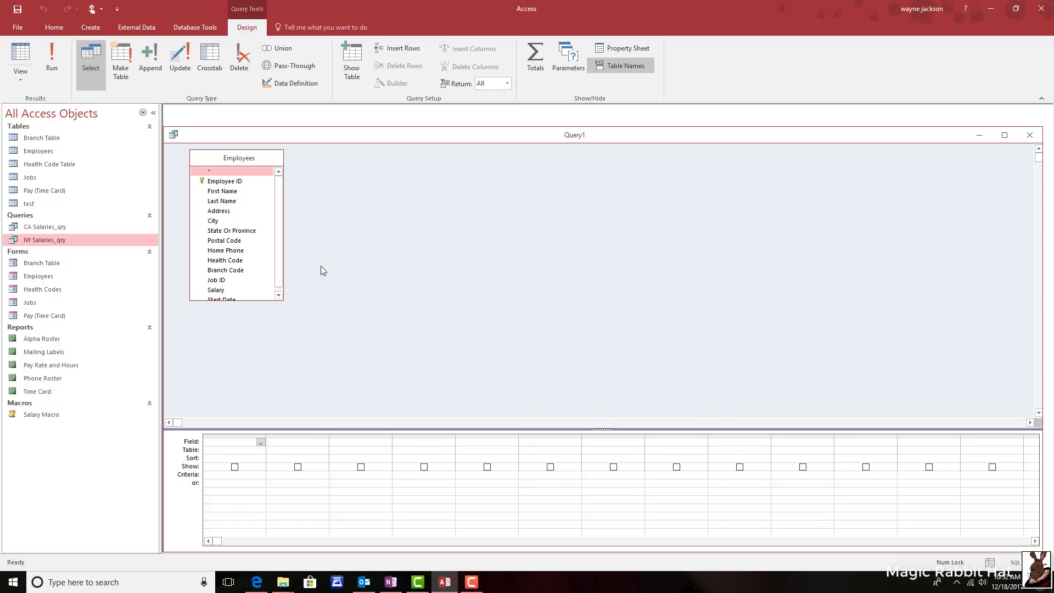
left_click(225, 181)
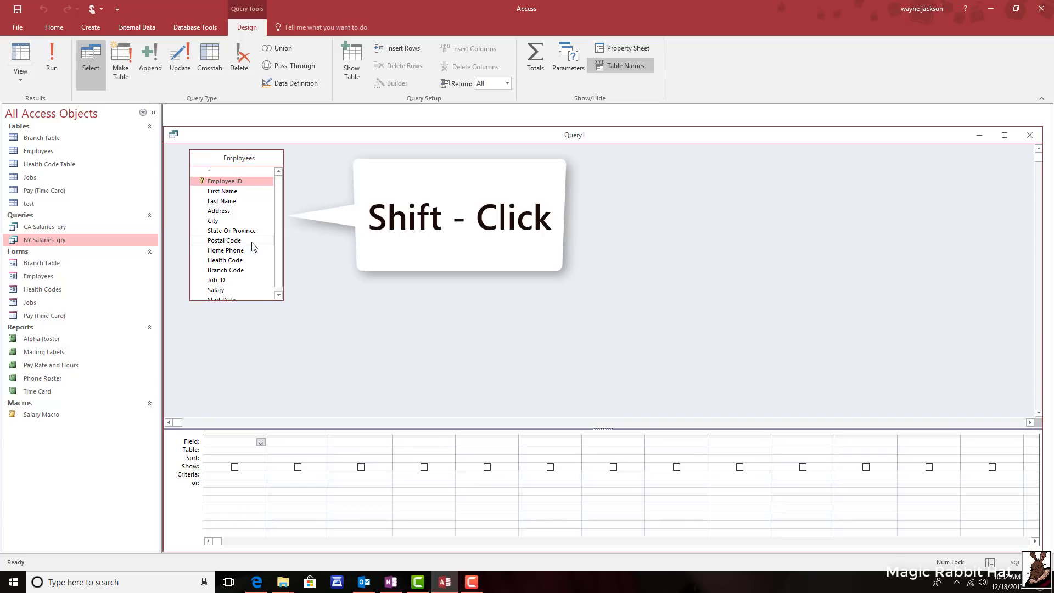
left_click(217, 231, "shift")
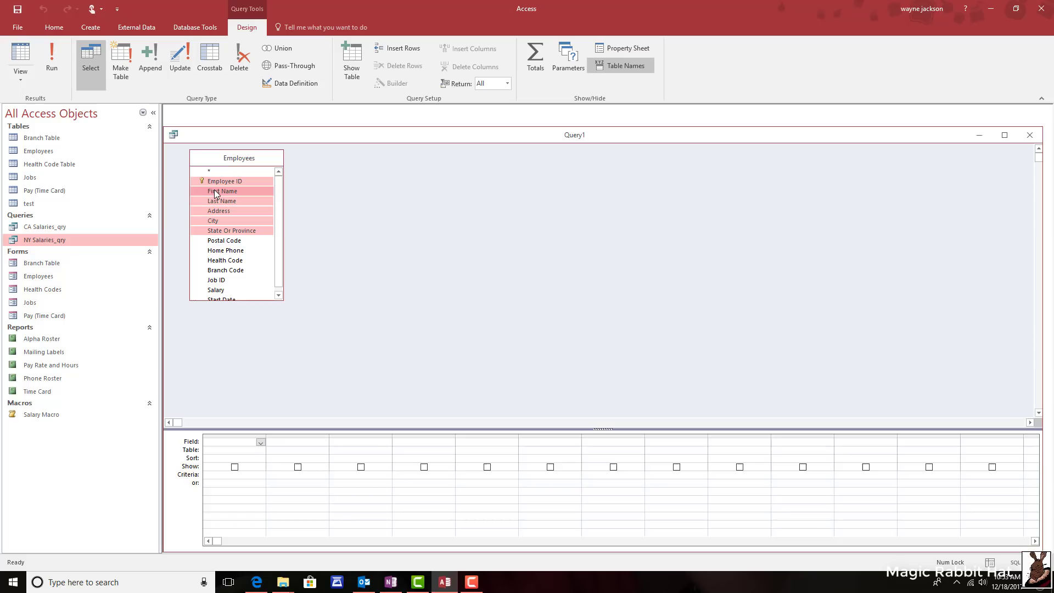
left_click_drag(215, 193, 228, 453)
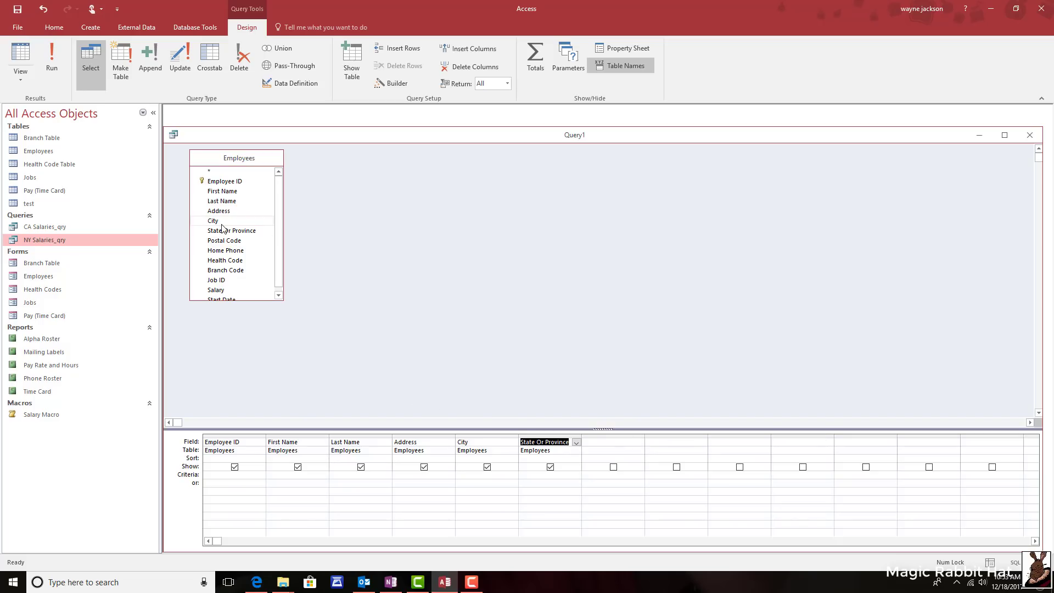
double_click(236, 160)
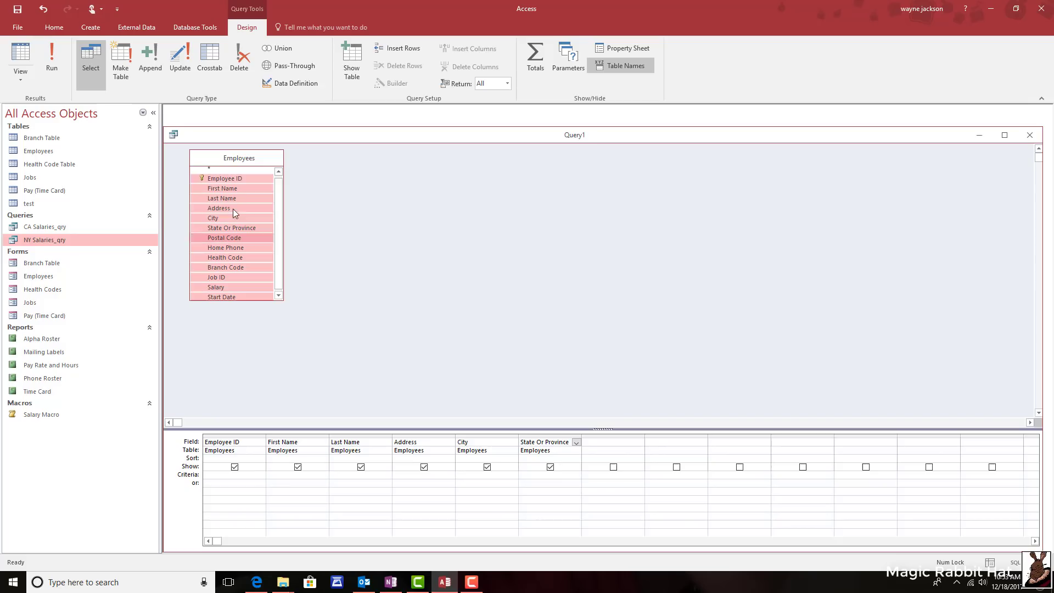
left_click(250, 170)
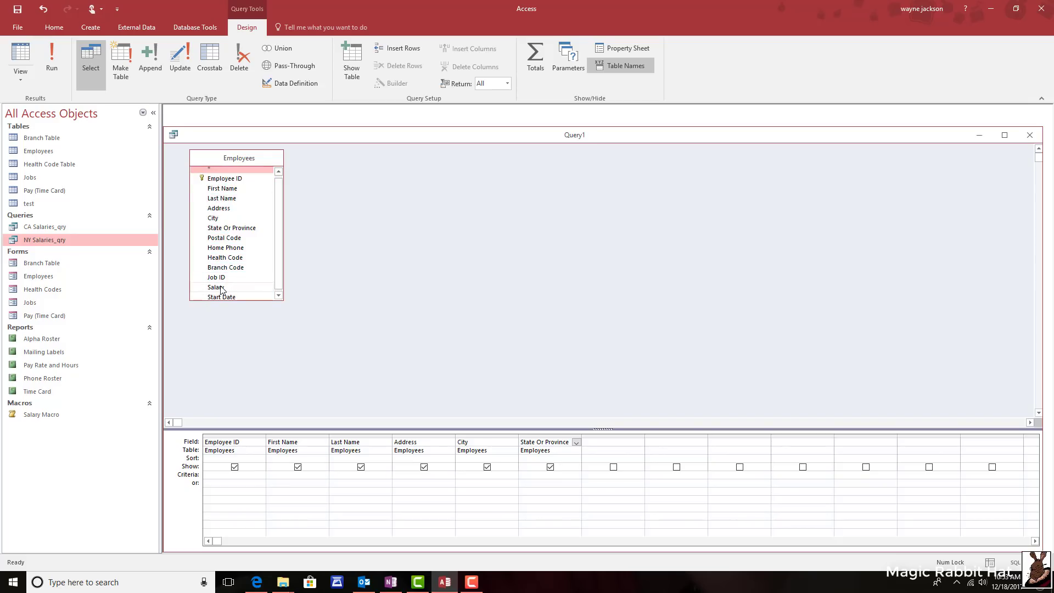
left_click_drag(221, 289, 608, 450)
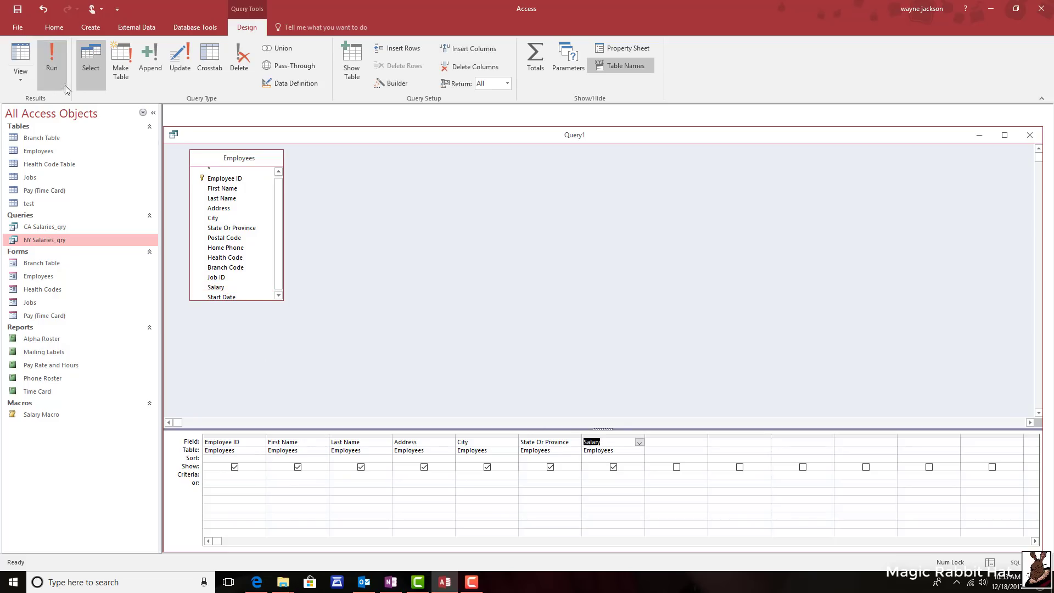
left_click(52, 58)
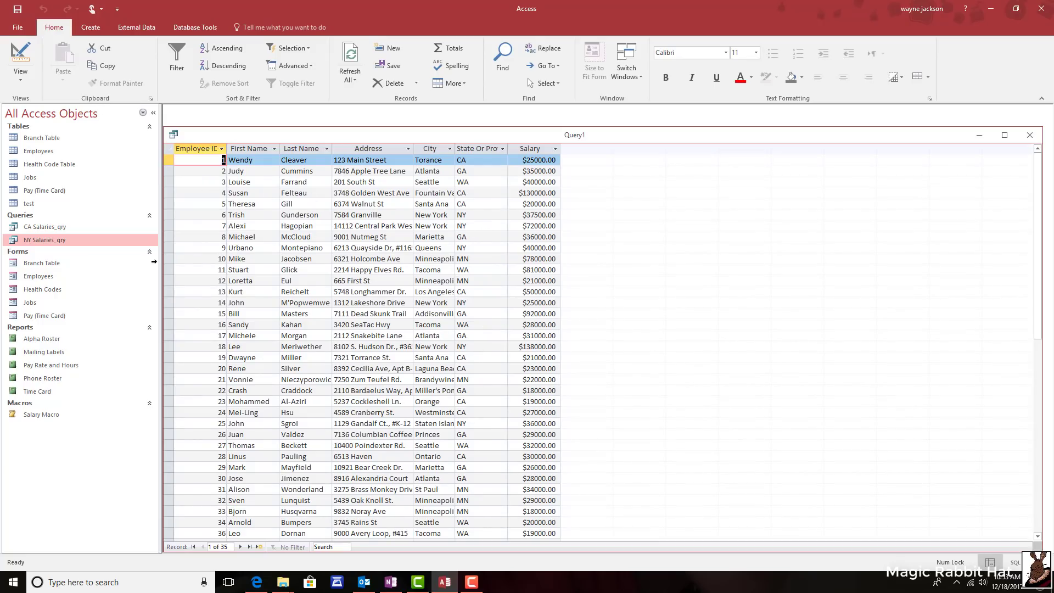
left_click(20, 55)
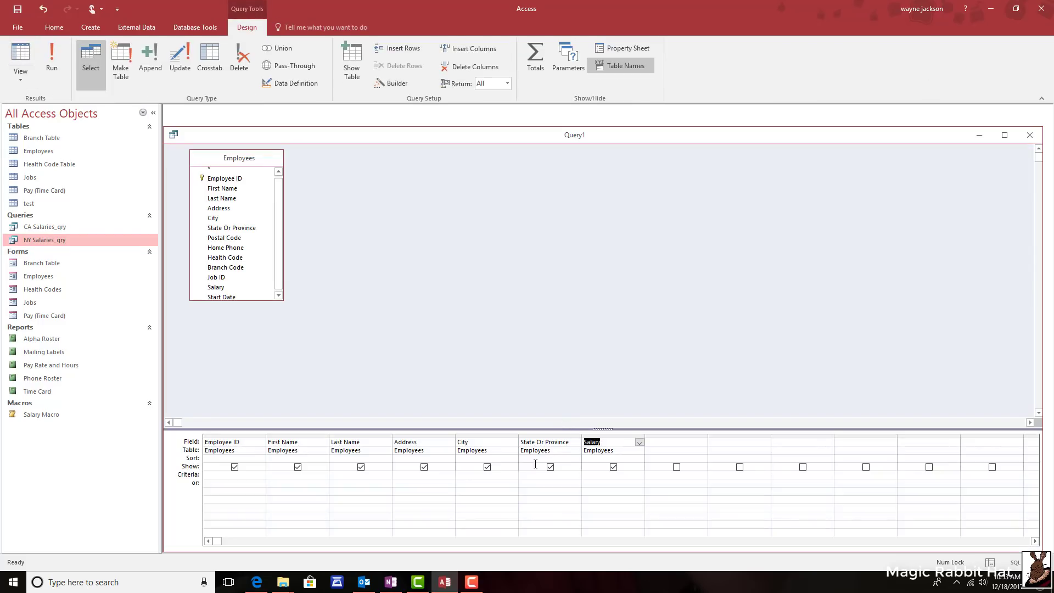
left_click(799, 282)
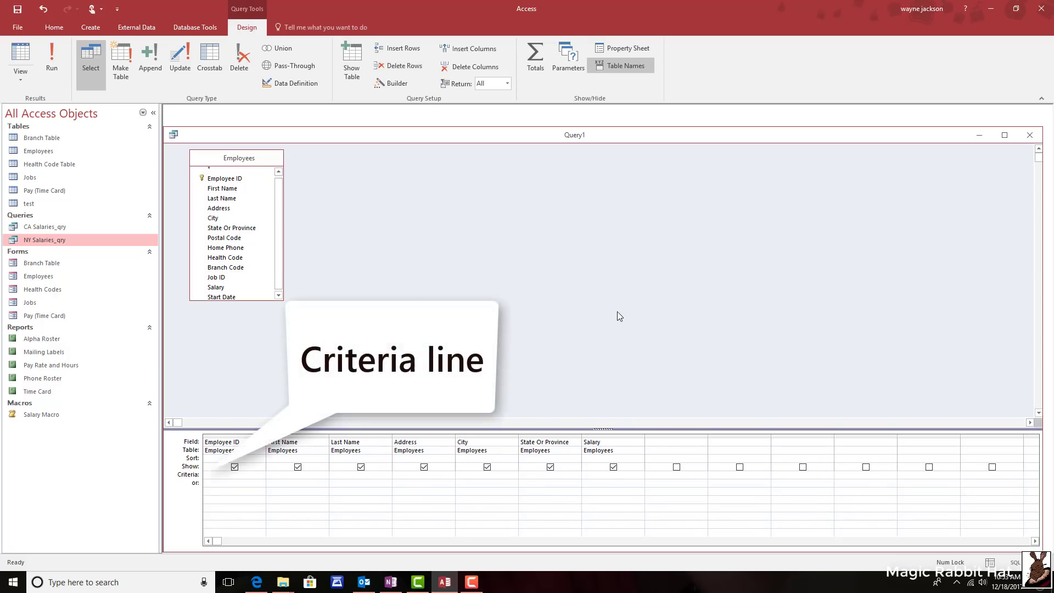
Step: Filter State Or Province on ca, run for nine CA employees, and return to Design view
type("ca")
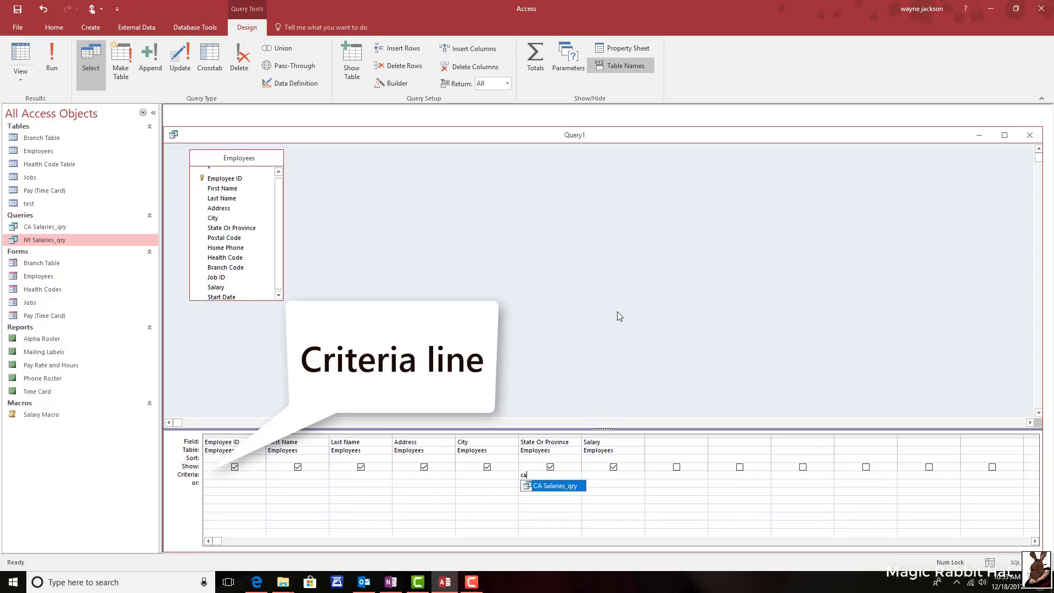
left_click(52, 58)
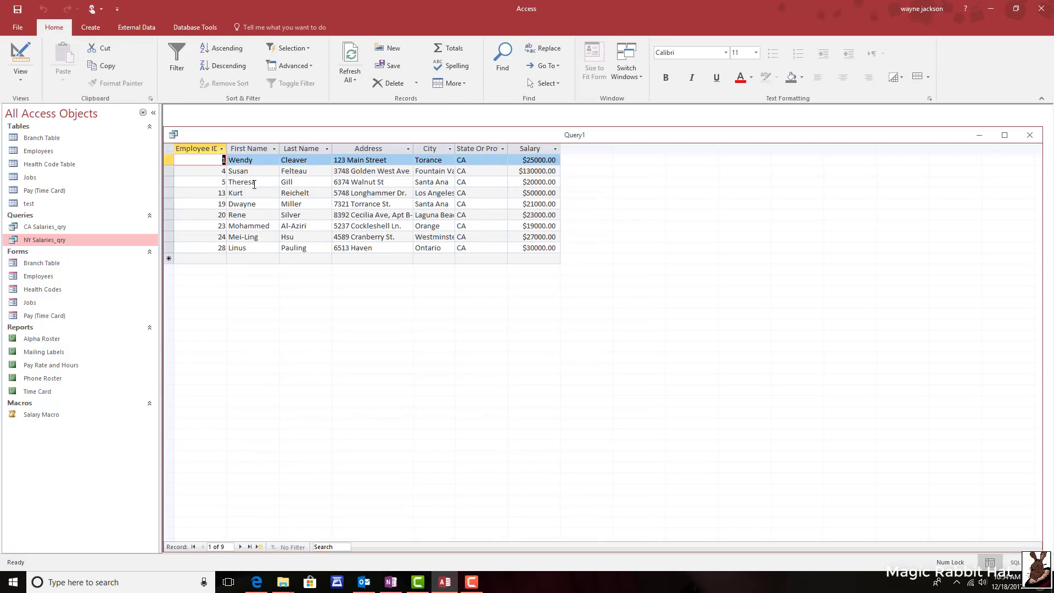
left_click(30, 55)
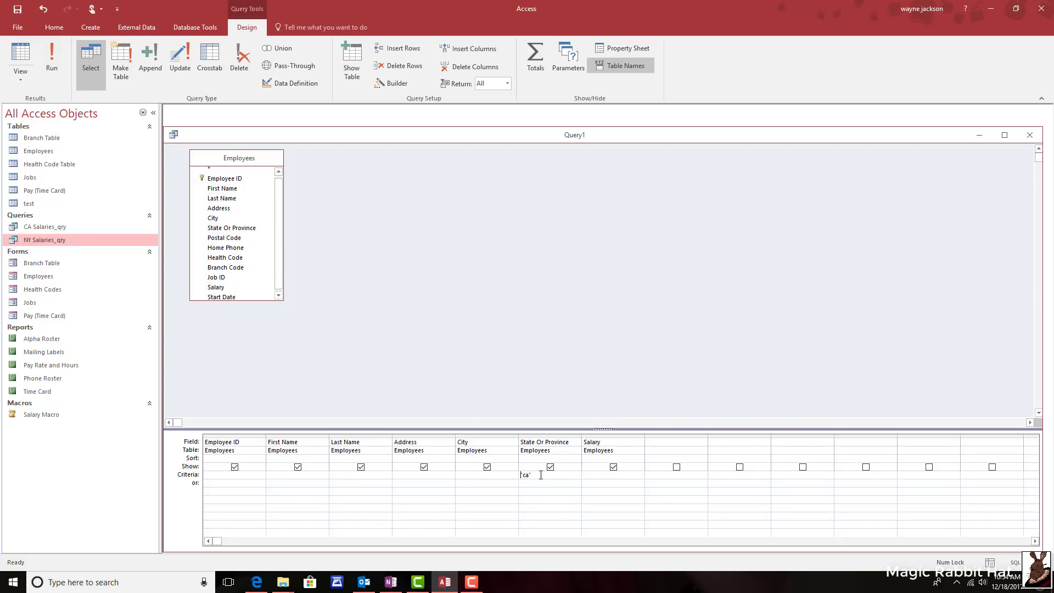
left_click_drag(541, 476, 475, 477)
Step: Change the criterion to ny, run for six New York employees, and minimize the window
type("ny")
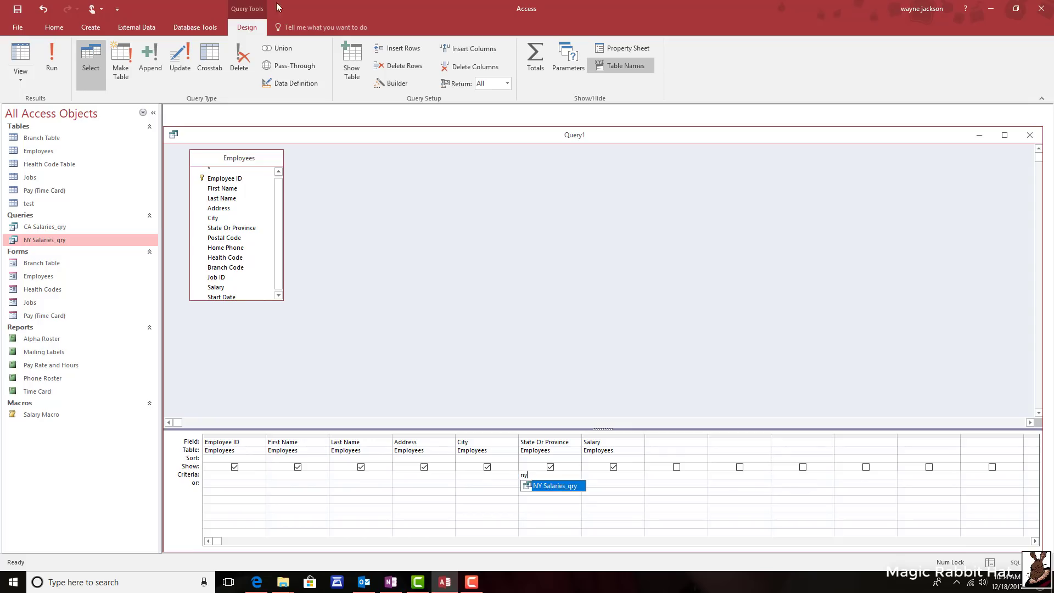
left_click(55, 70)
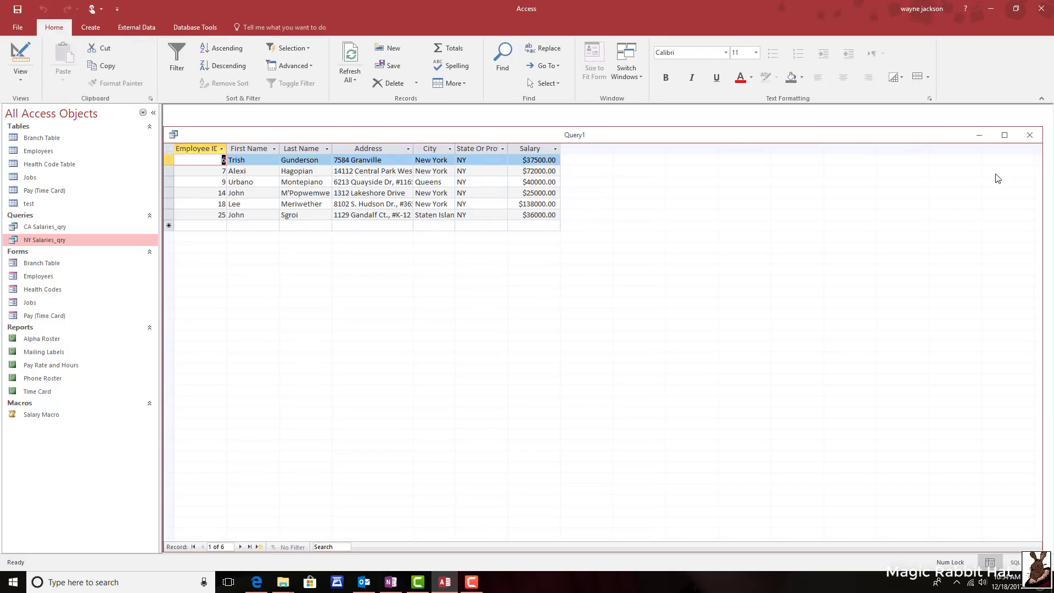
left_click(979, 135)
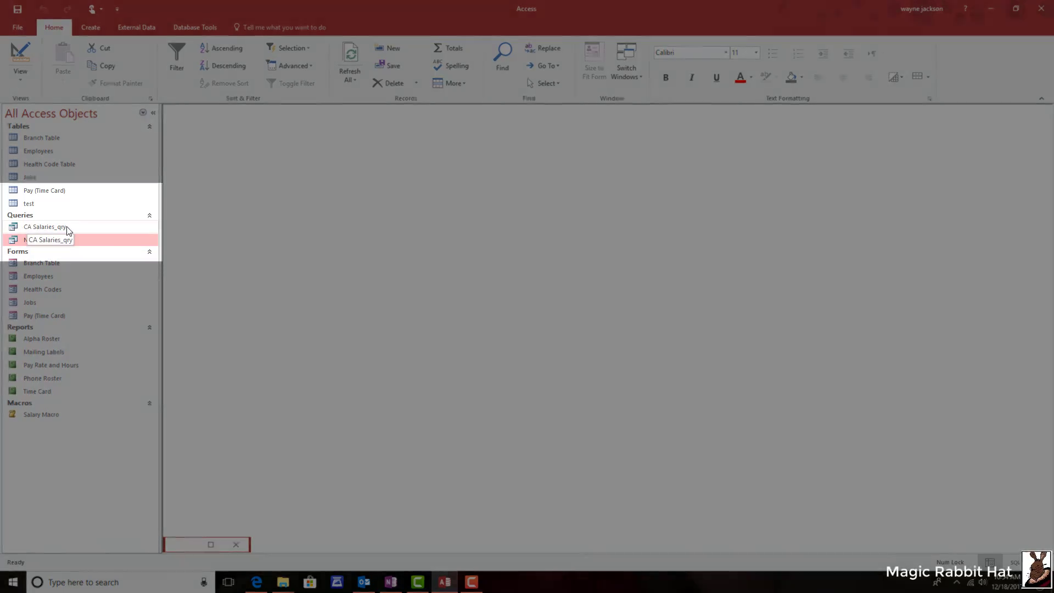
Step: Open CA Salaries_qry, then restore Query1 and switch it back to Design view
left_click(88, 227)
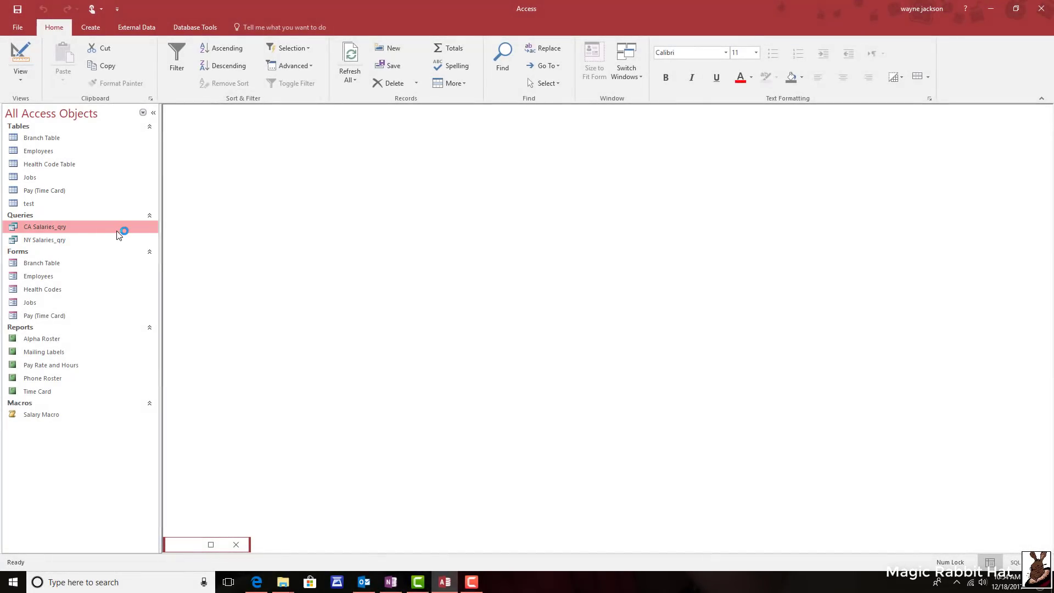
double_click(118, 230)
left_click(210, 544)
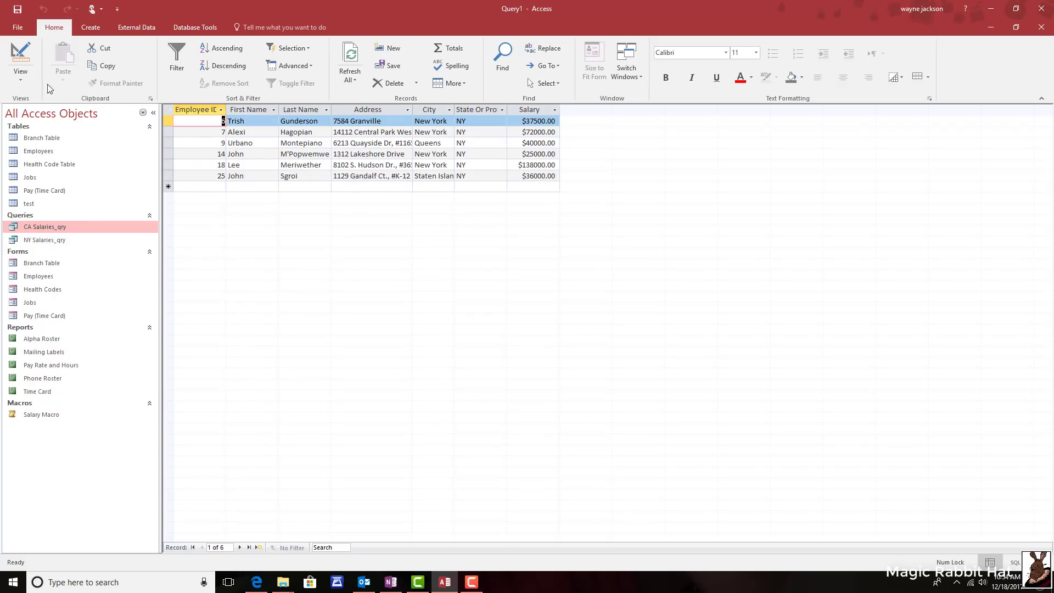
left_click(22, 55)
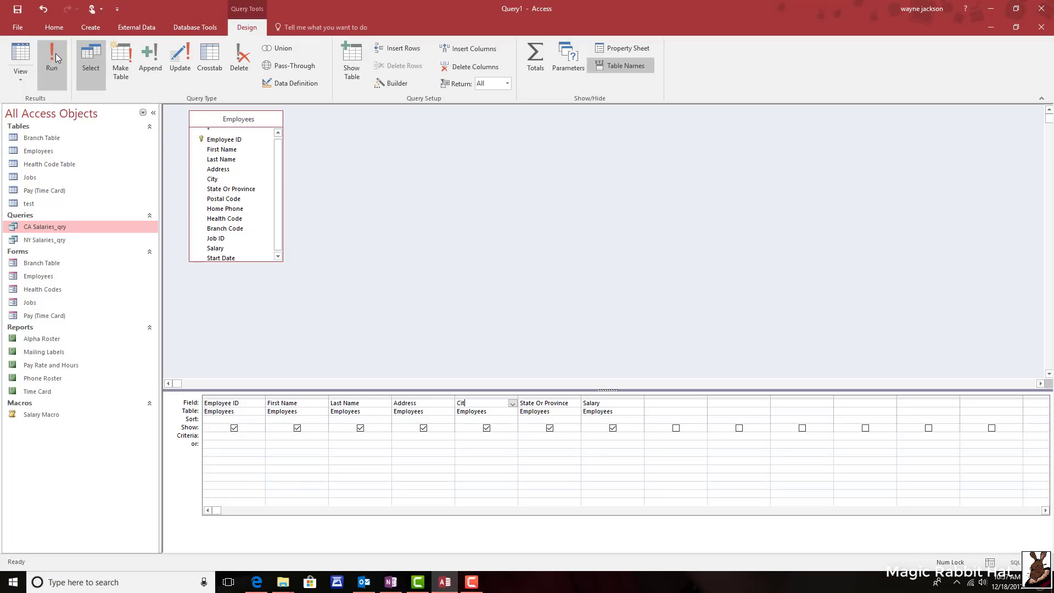
Step: Run the query and cancel the Cit parameter prompt caused by the misspelled field
left_click(55, 53)
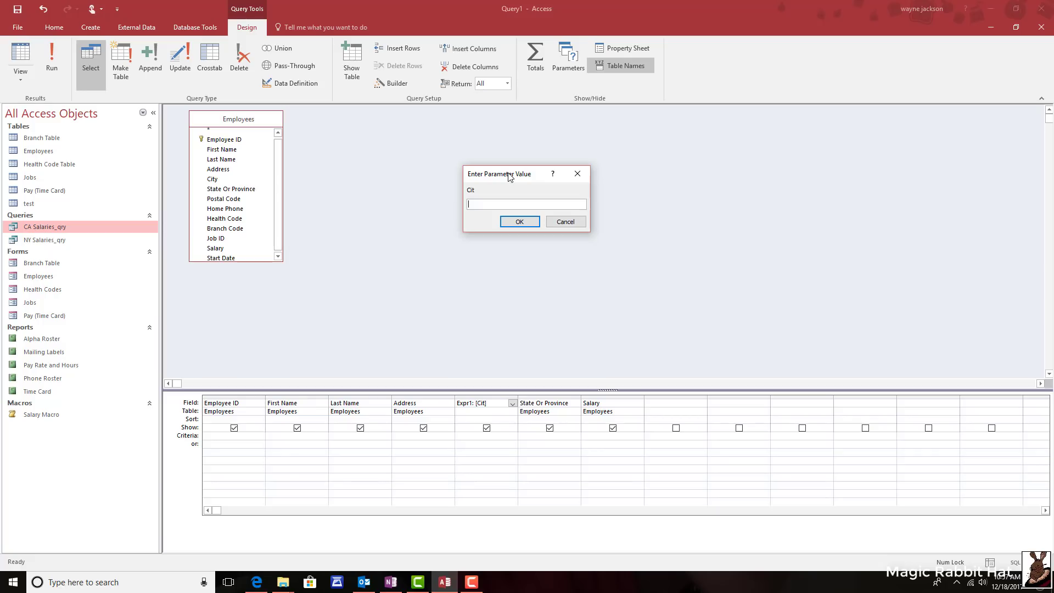
left_click(564, 222)
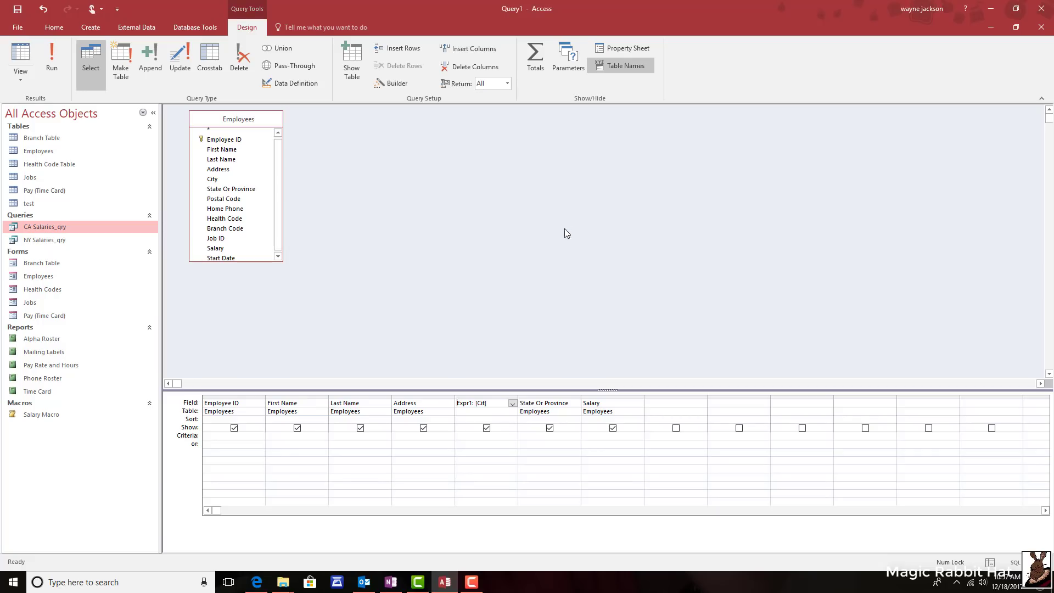
left_click(21, 78)
left_click(39, 132)
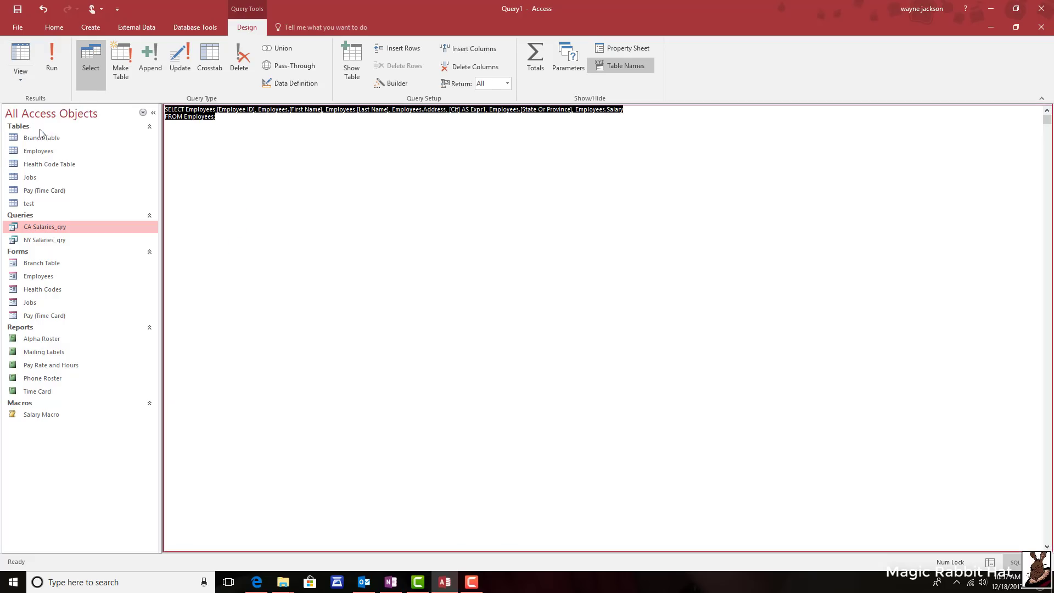
left_click(367, 114)
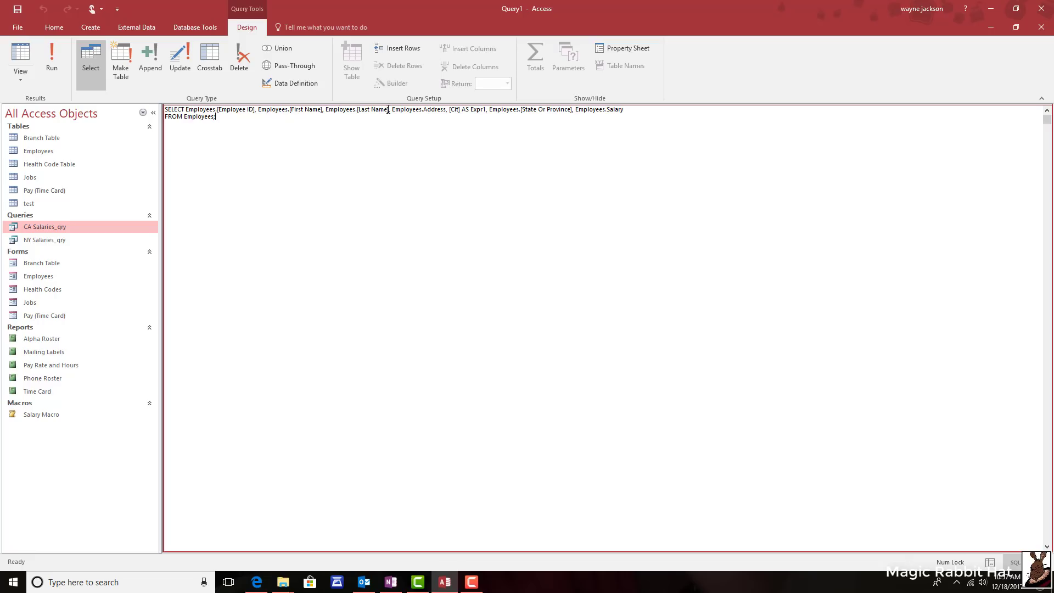
left_click(20, 79)
left_click(48, 154)
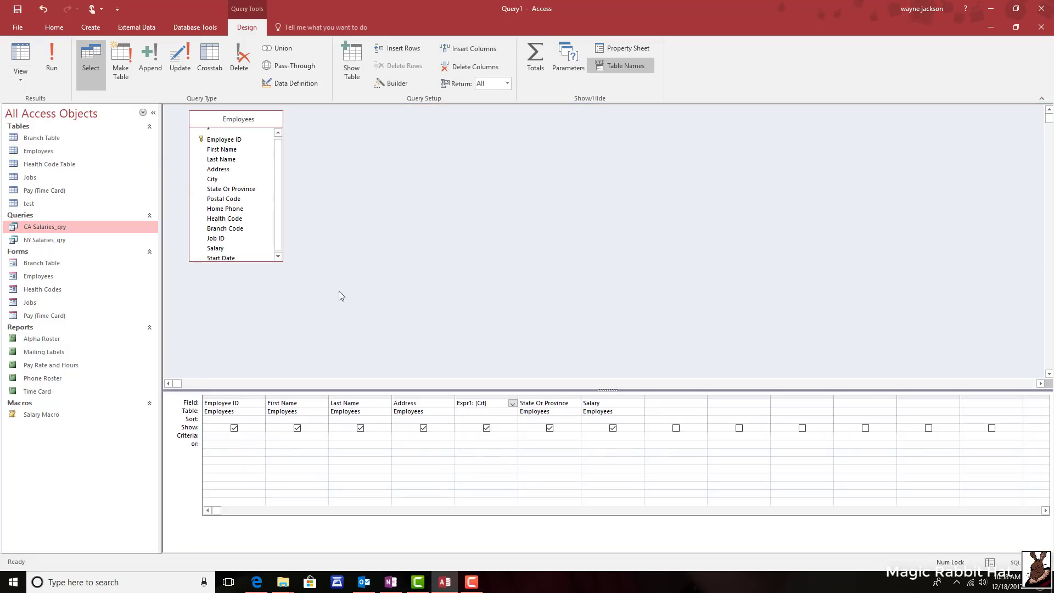
left_click(512, 405)
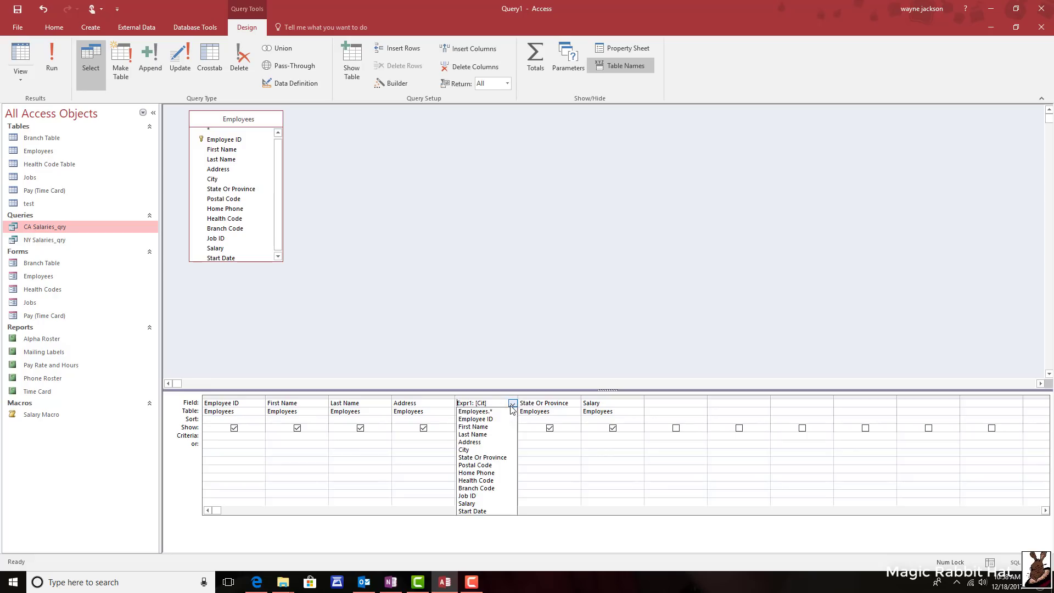
left_click(478, 450)
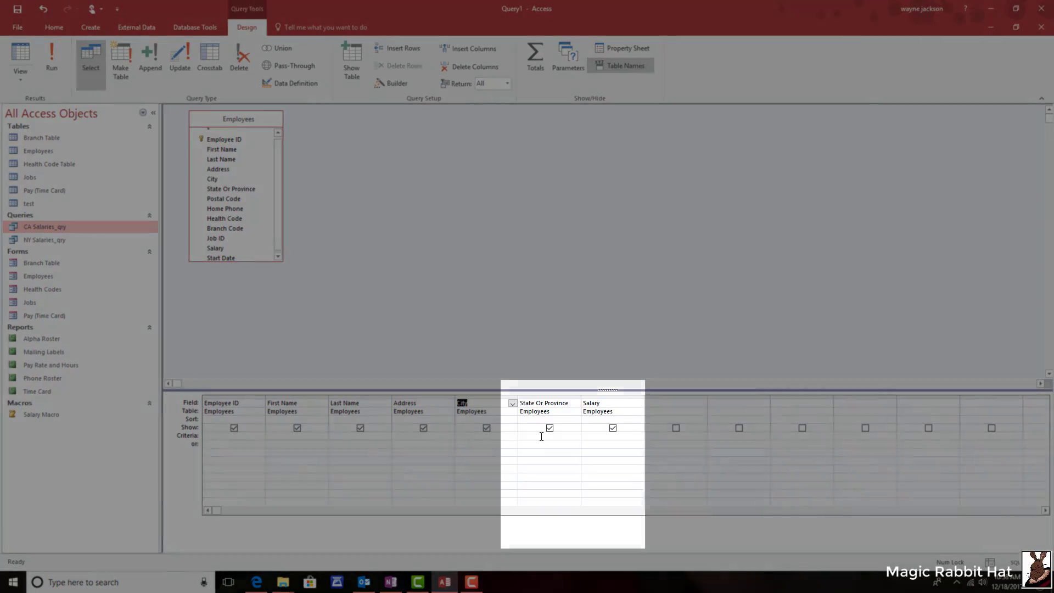
Step: Enter like[What state please]&"*" as the State Or Province criterion in the Zoom box
right_click(542, 437)
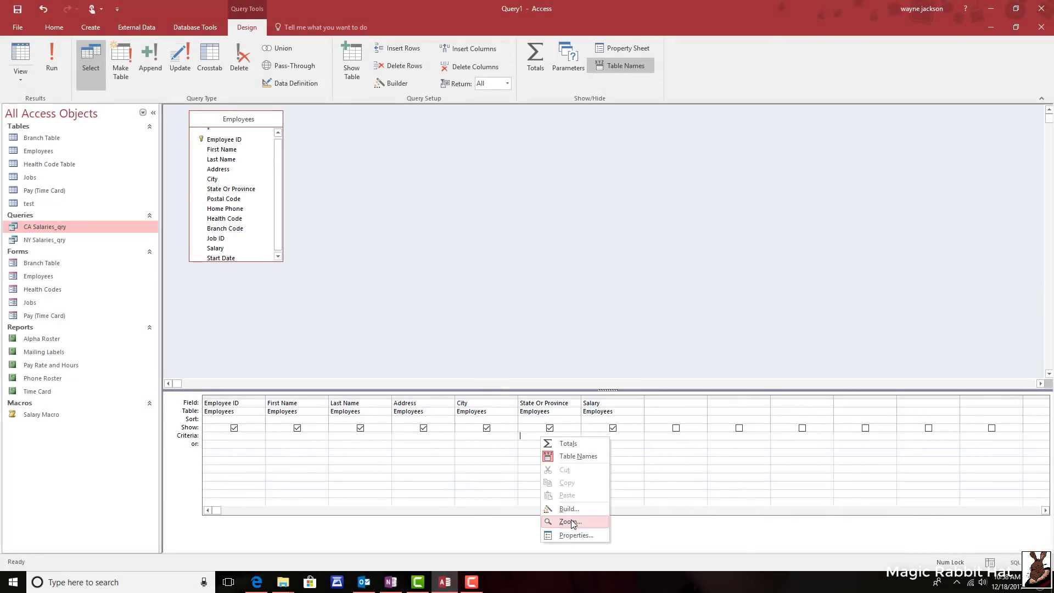
left_click(571, 522)
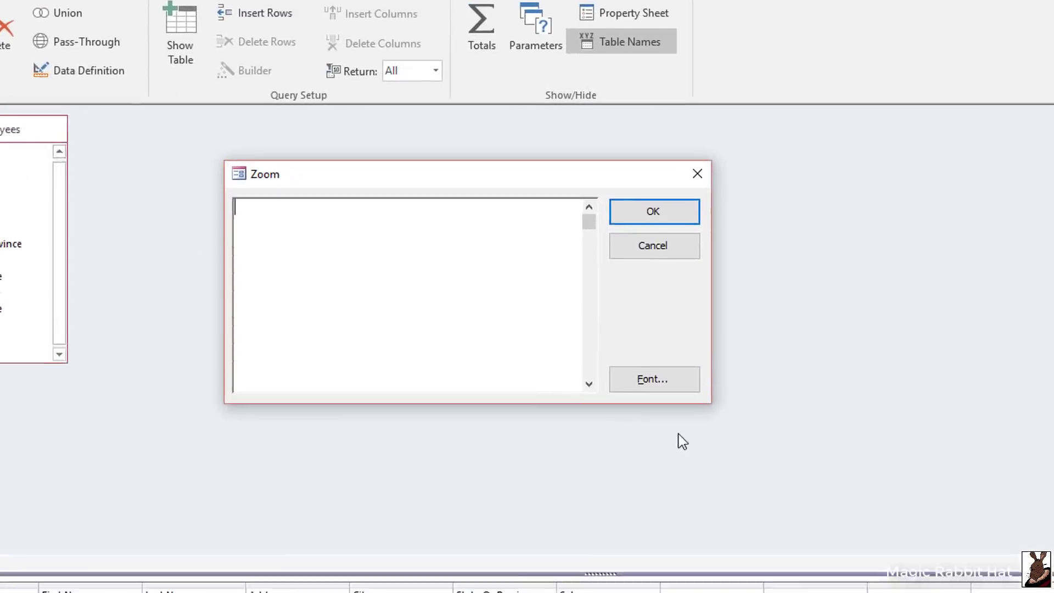
key("shift+Tab")
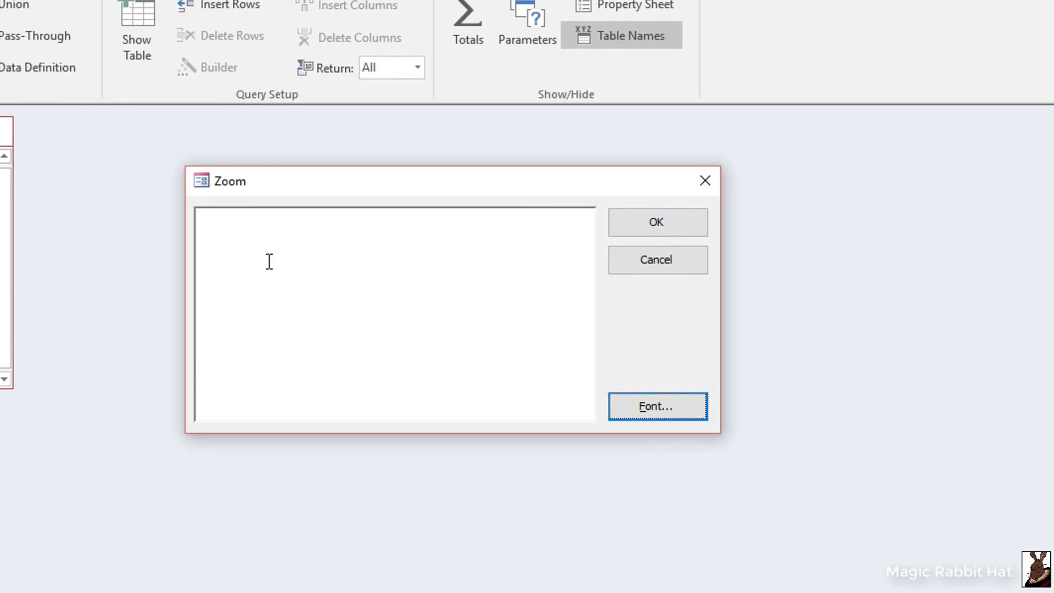
left_click(217, 227)
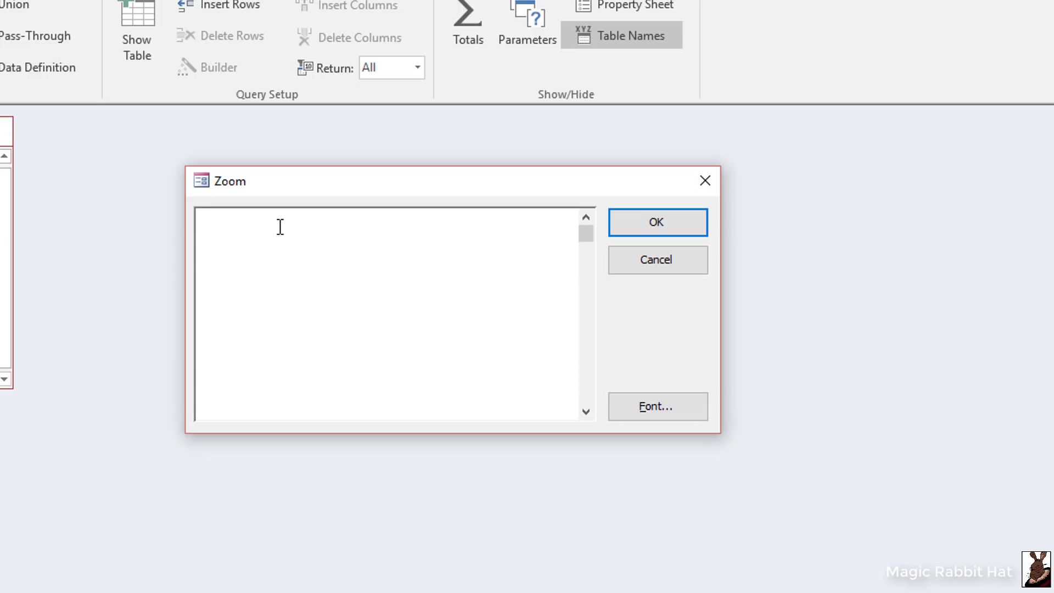
type("like[")
type("What ")
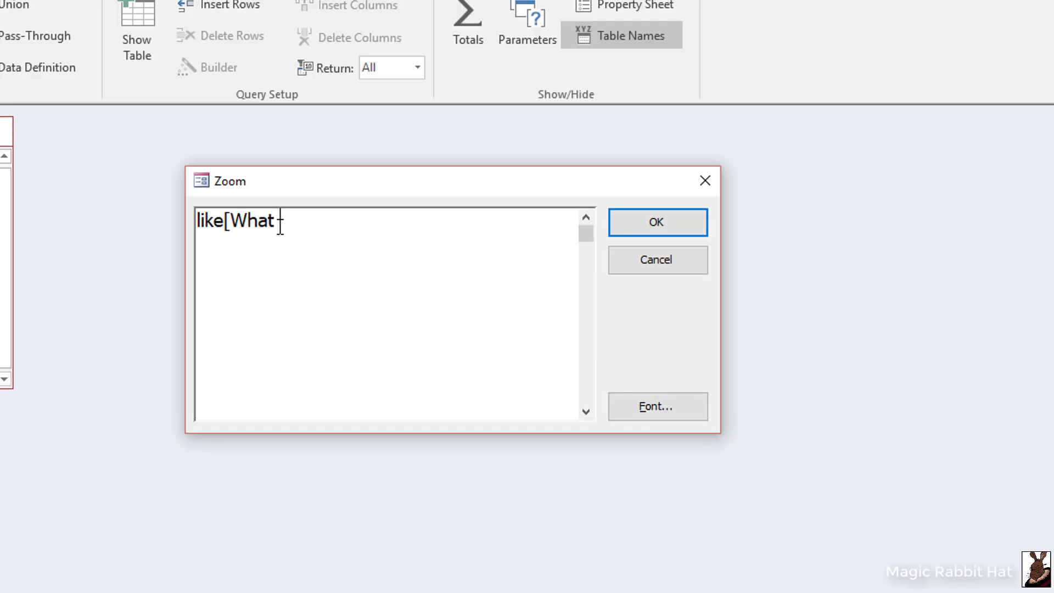
type("state please")
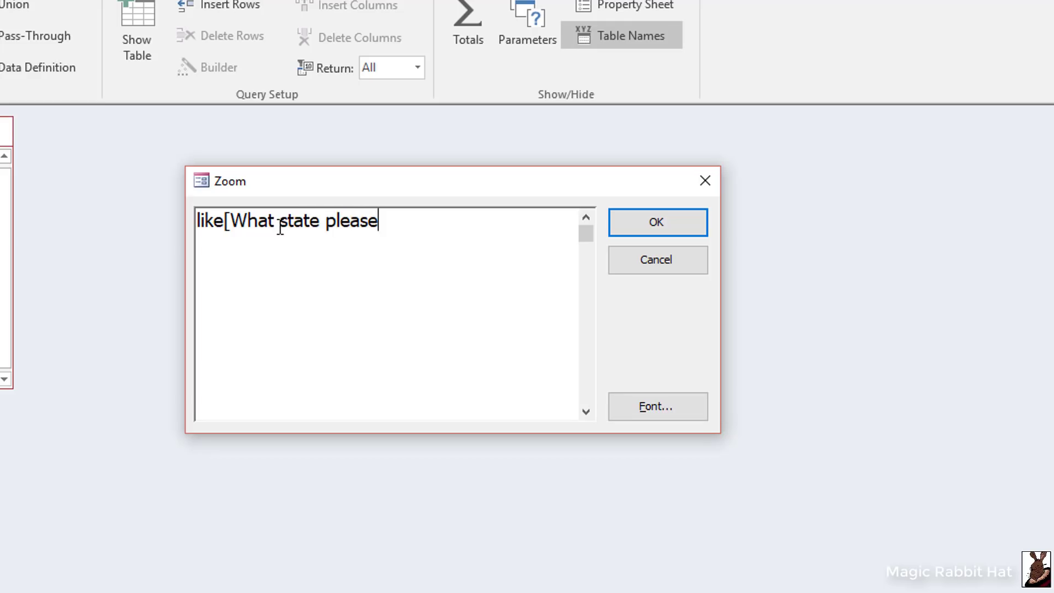
type("]&\"8")
key("BackSpace")
type("*")
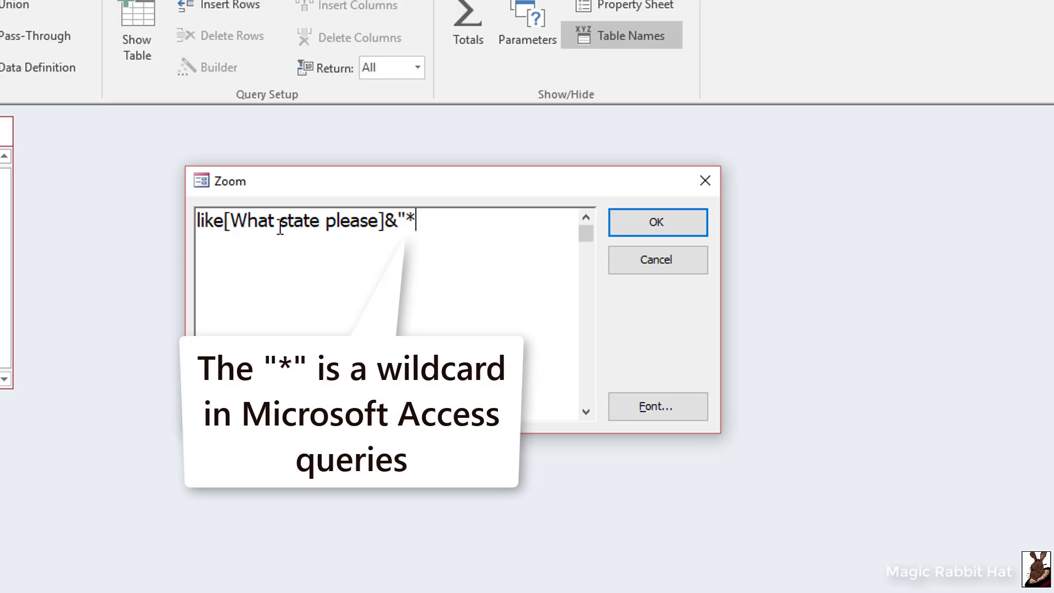
type("\"")
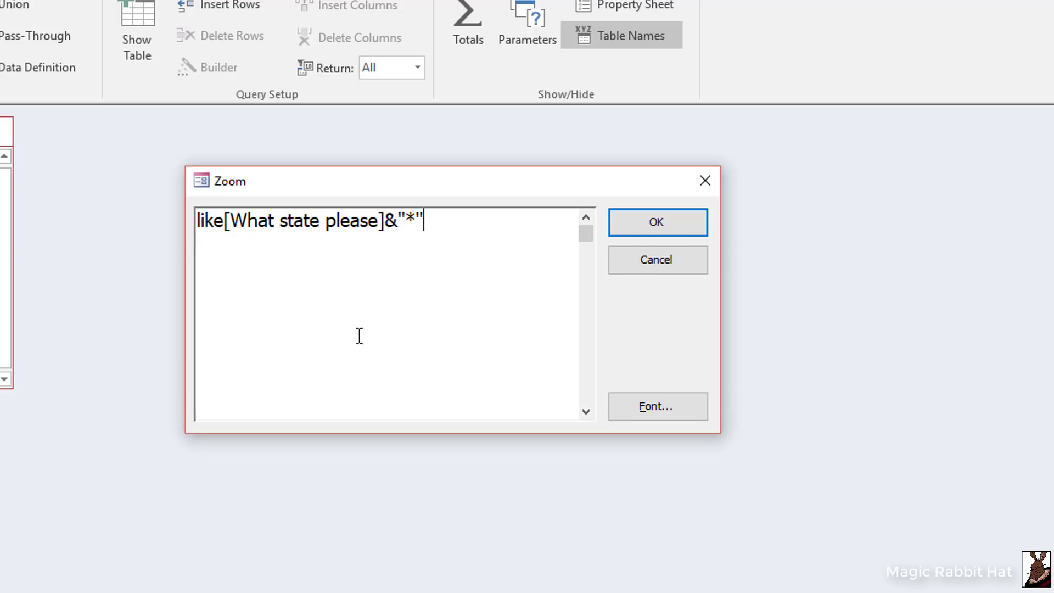
left_click(657, 218)
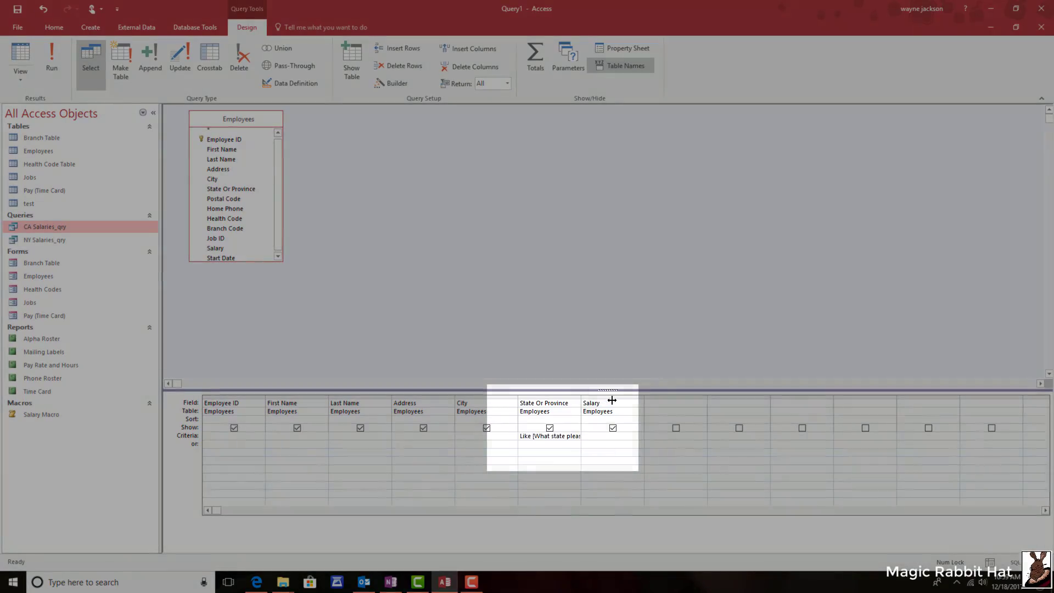
Step: Widen the State Or Province column until its full Like criterion shows
left_click_drag(613, 401, 614, 401)
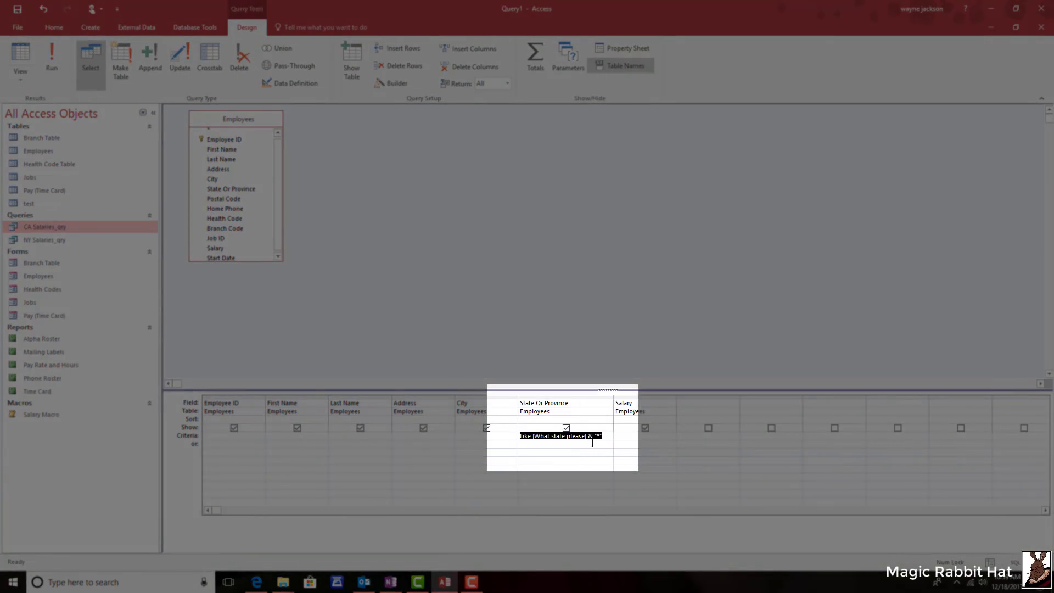
left_click(549, 444)
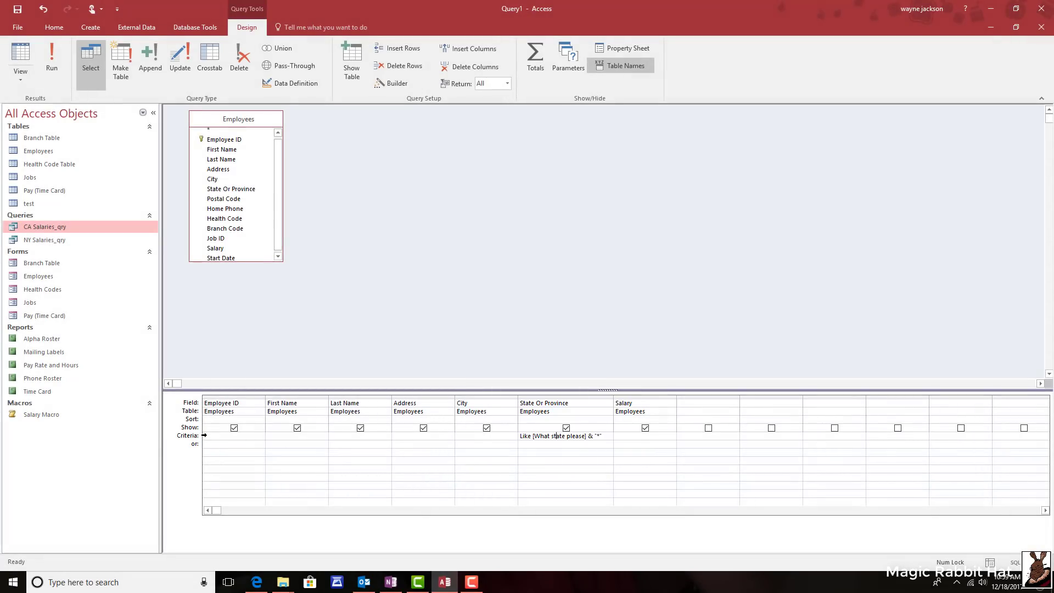
left_click(205, 435)
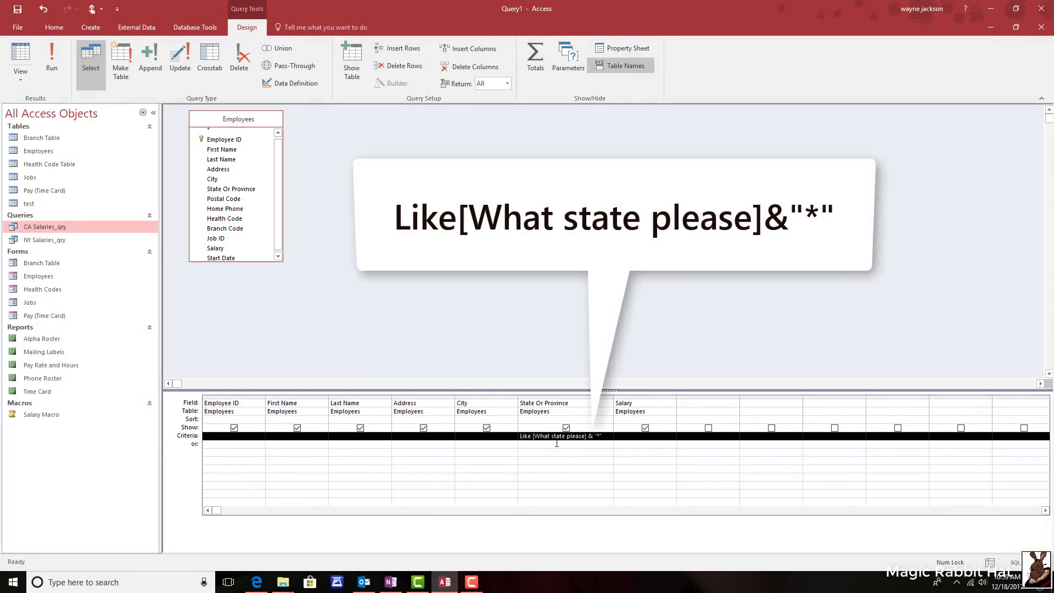
left_click(554, 443)
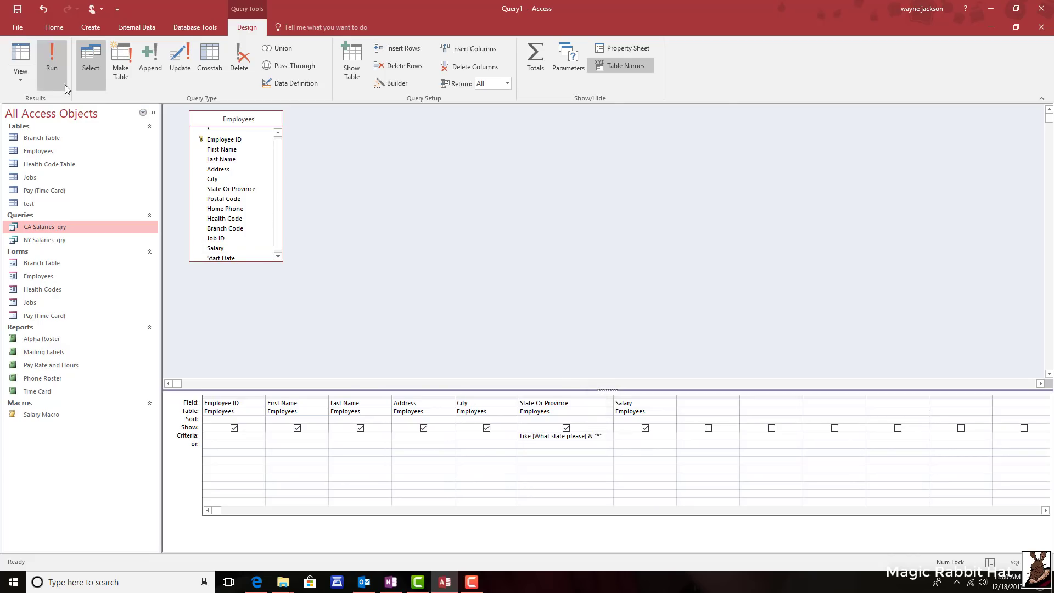
Step: Run the query and answer the What state please prompt with ca
left_click(52, 63)
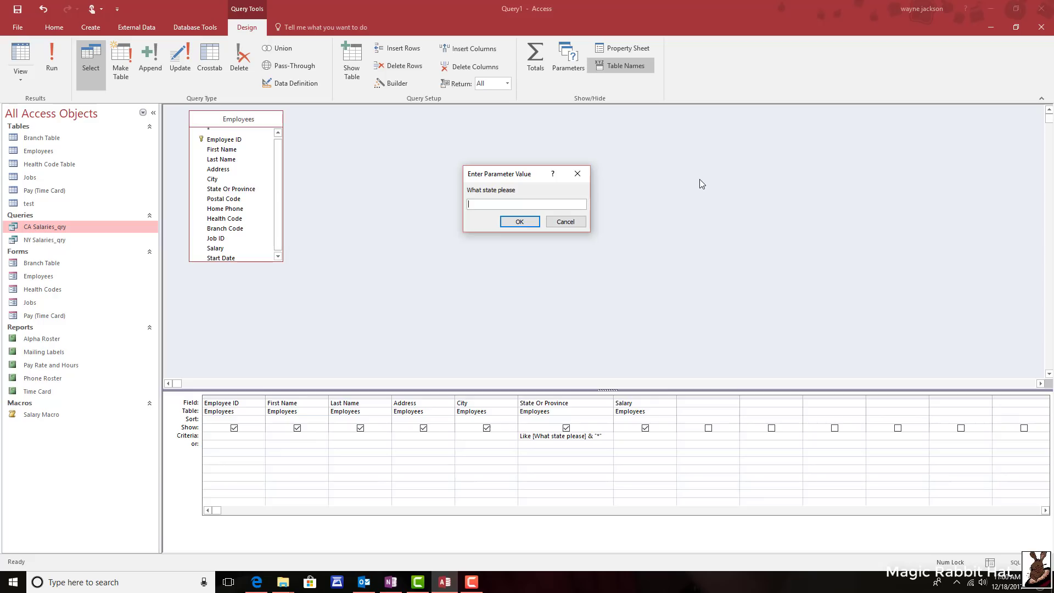
type("ca")
key("Return")
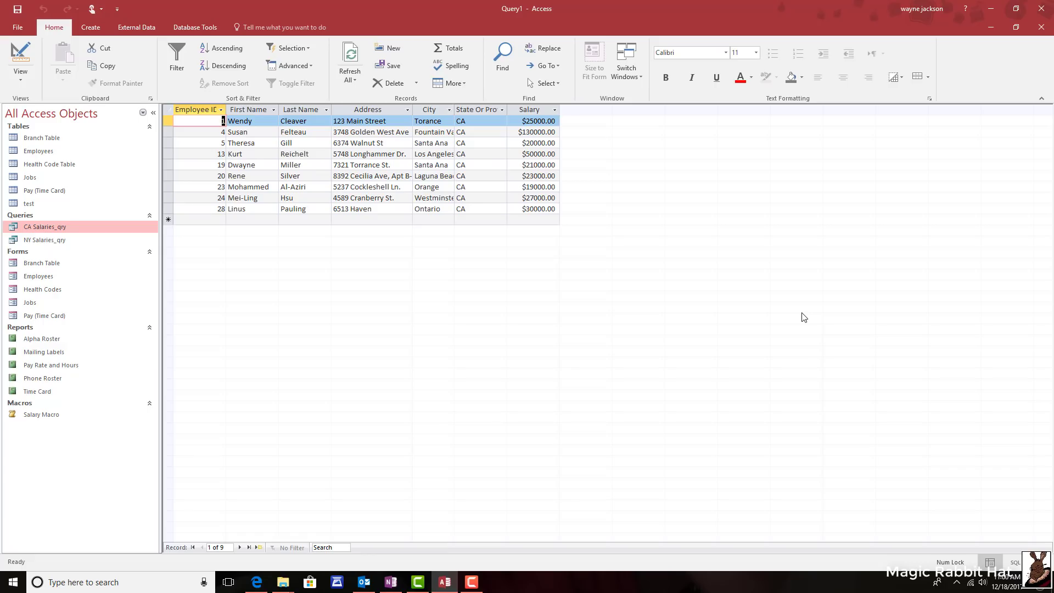
Step: Close the CA query results and save the design under the default name Query1
left_click(1043, 28)
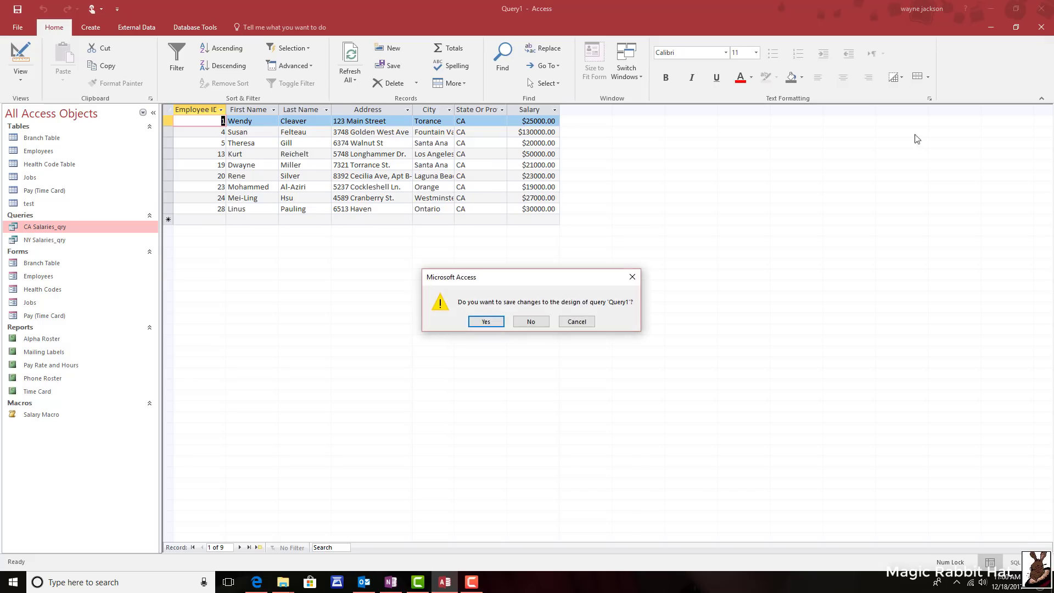
left_click(487, 322)
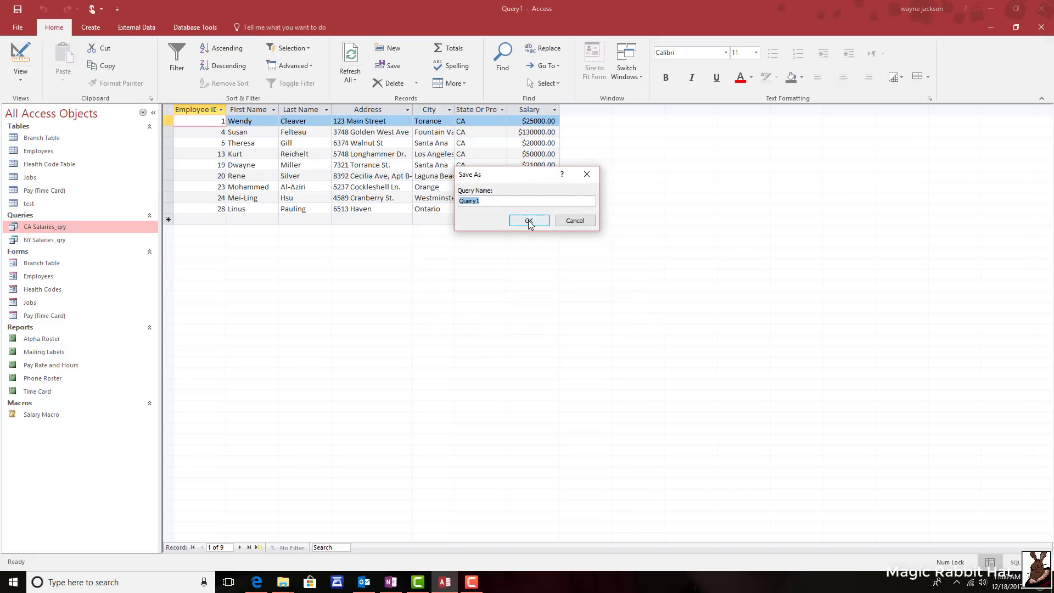
left_click(529, 221)
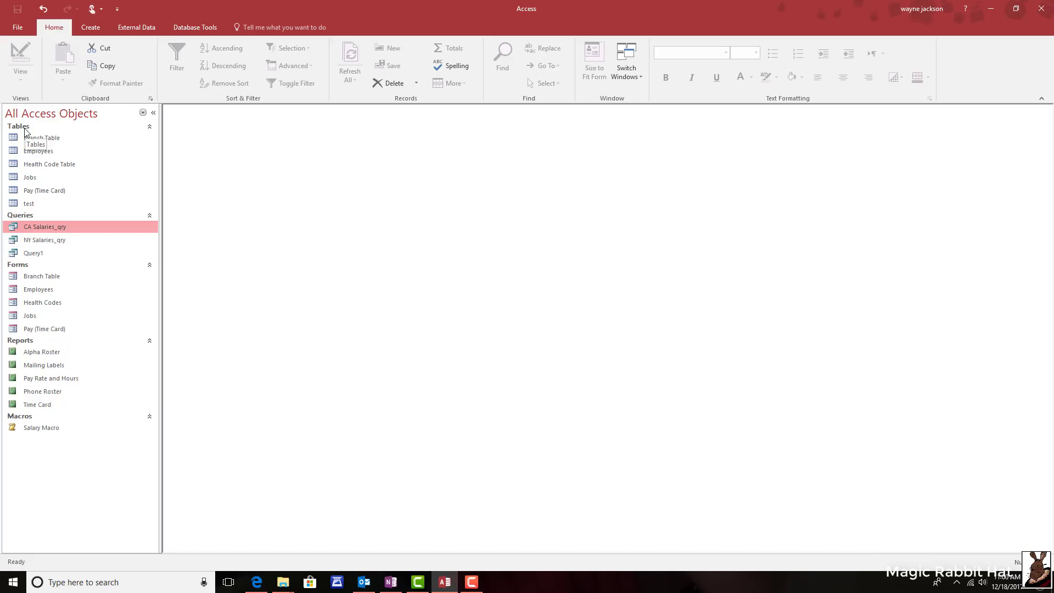
Step: Run Query1 with state NY to list the six New York employees' salaries
left_click(17, 255)
double_click(17, 255)
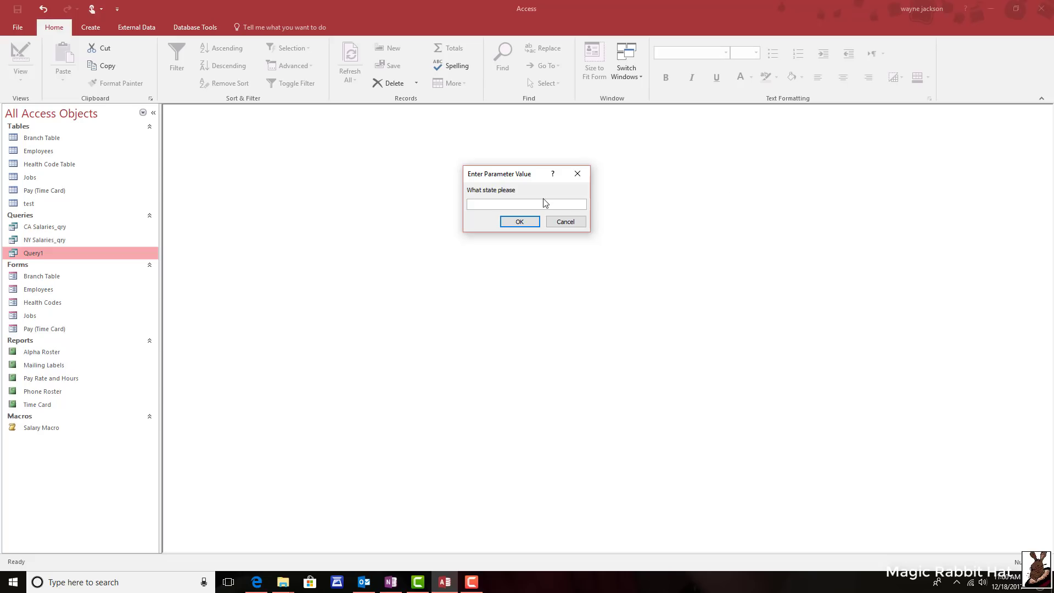
type("ny")
key("Return")
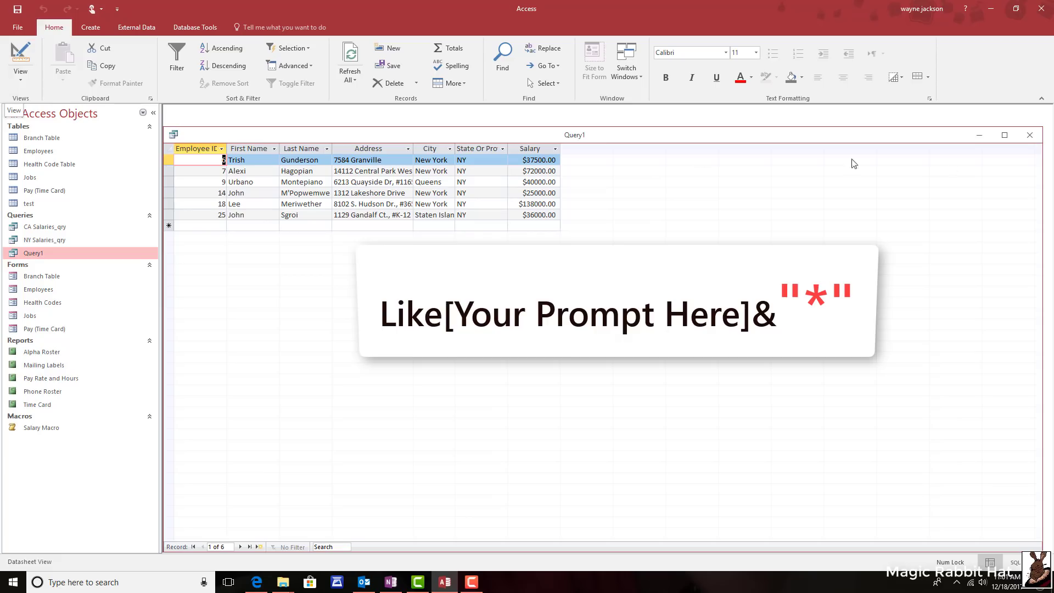
Step: Close the NY results and rerun Query1 with a blank state to list all 35 employees
left_click(1031, 137)
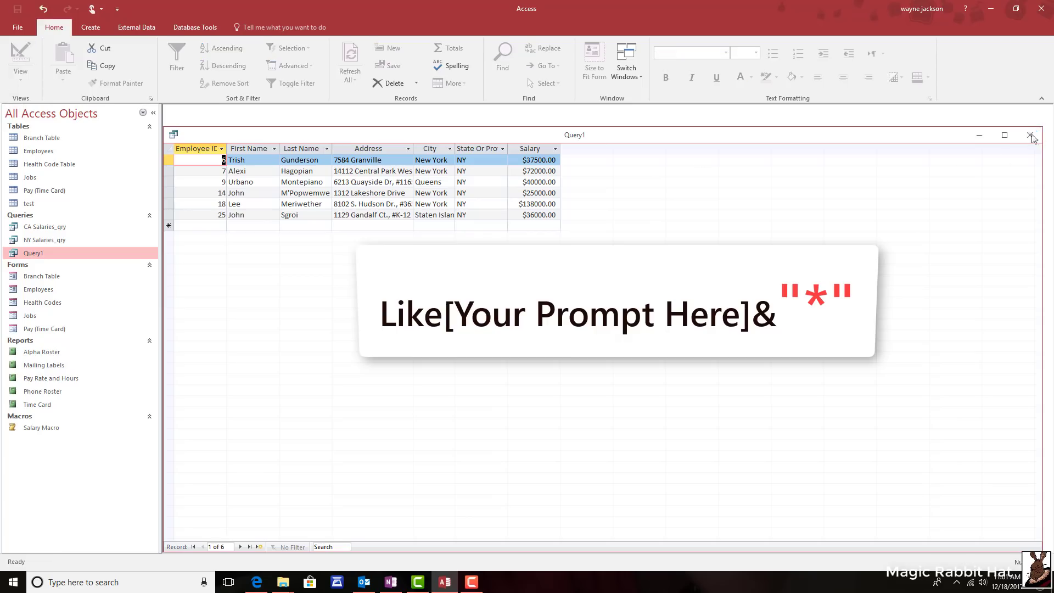
double_click(39, 253)
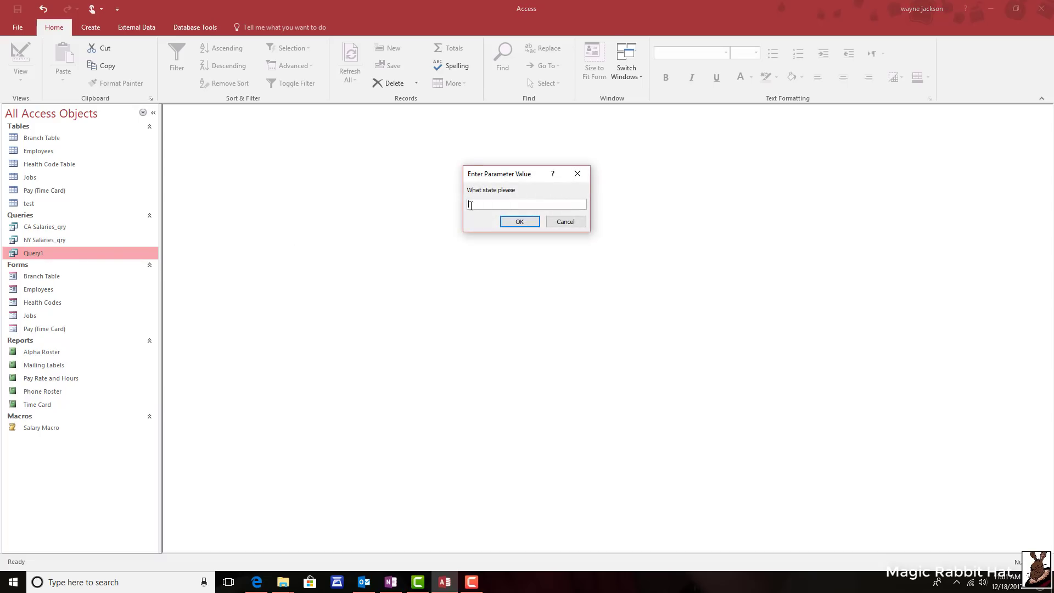
left_click(526, 223)
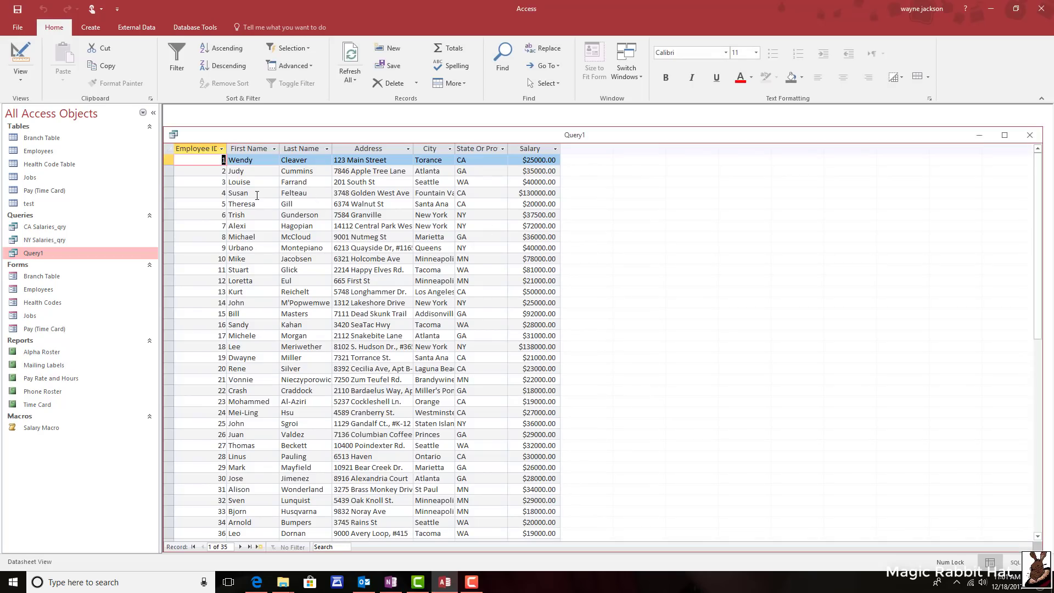